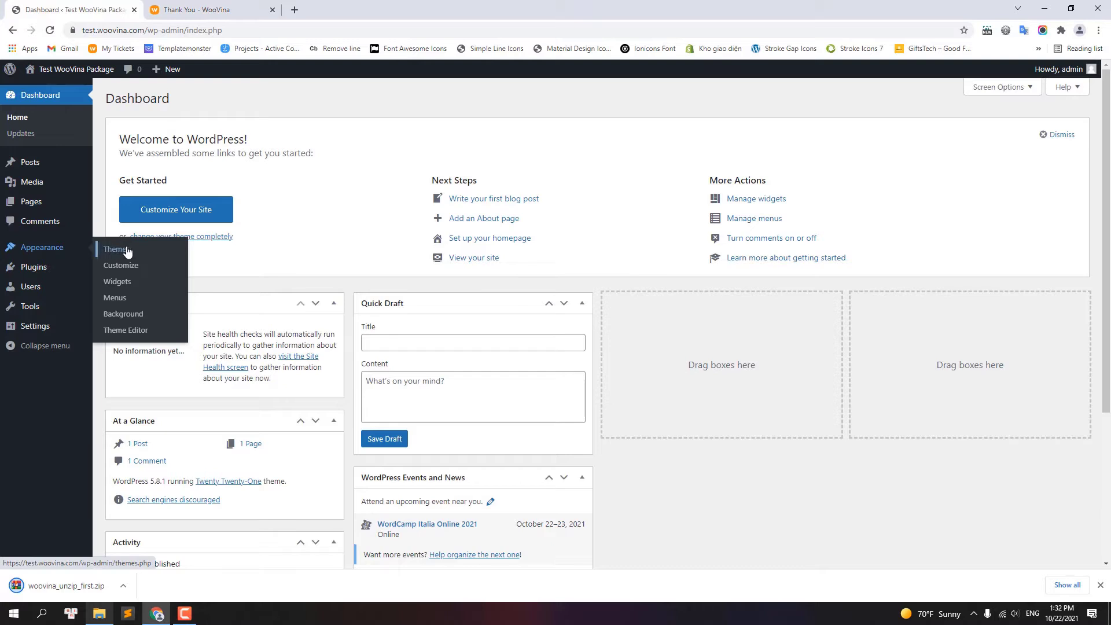
- Upload the theme file woovina.zip from the Desktop, install it, and activate the WooVina theme
left_click(126, 249)
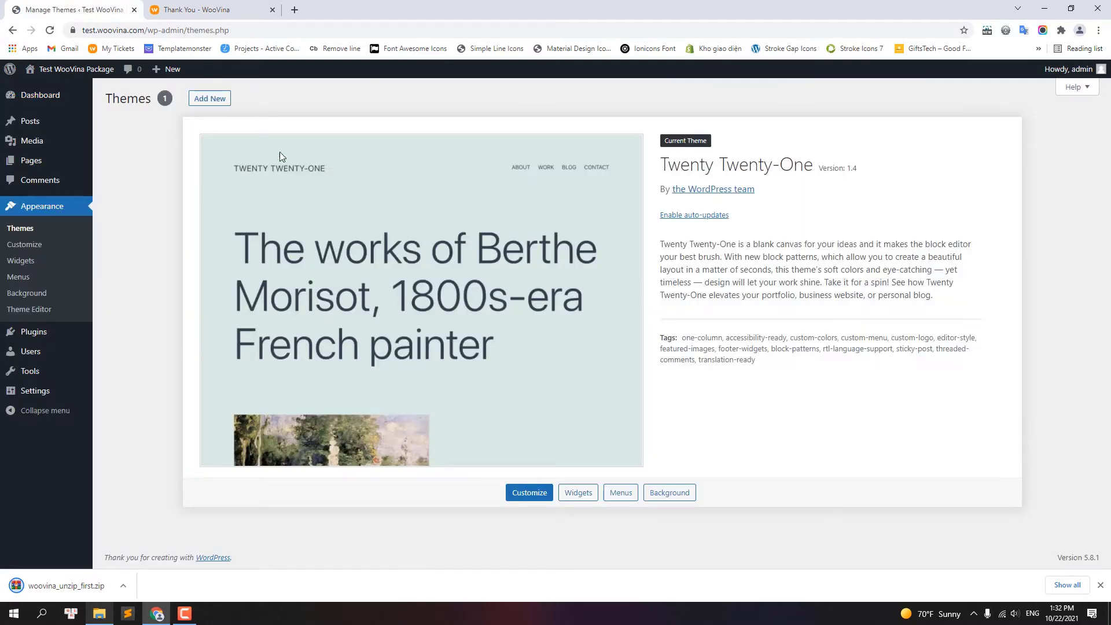
left_click(215, 100)
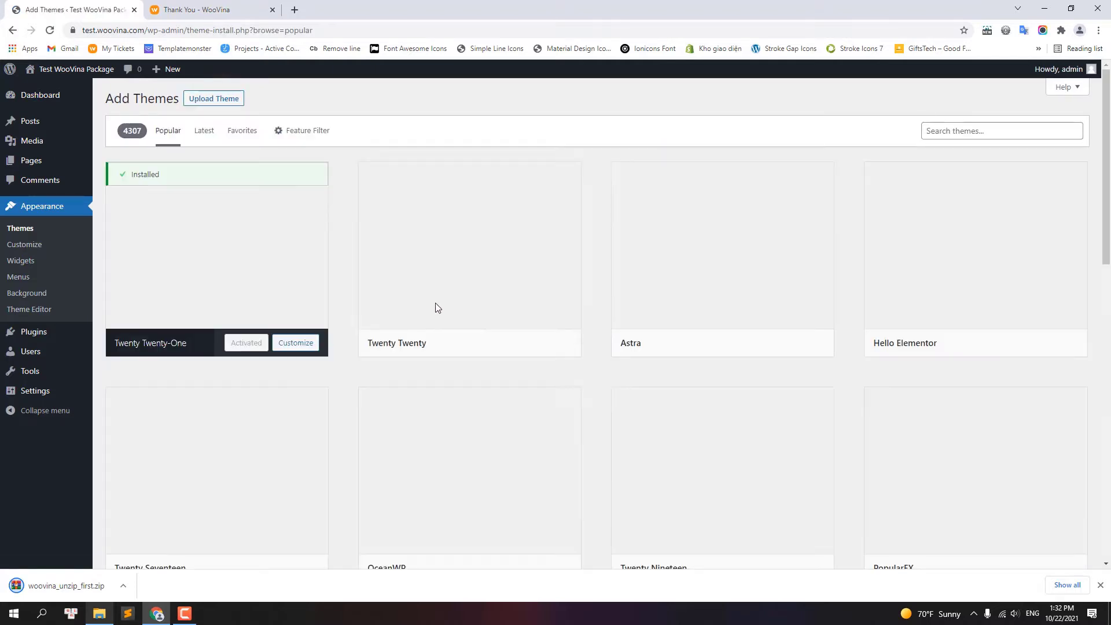
left_click(221, 100)
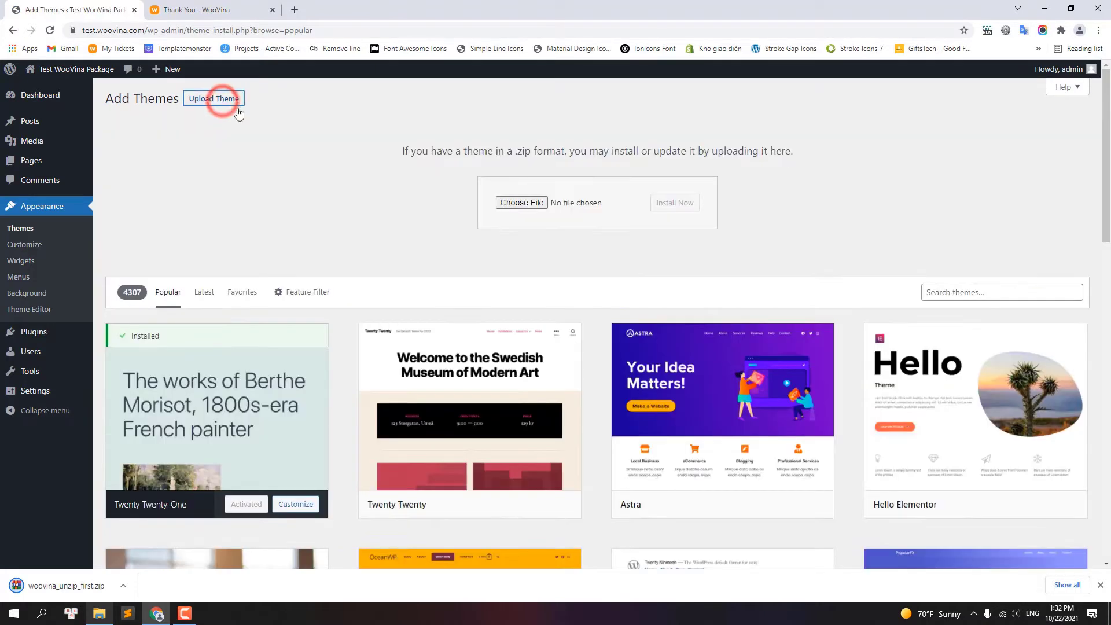
left_click(516, 202)
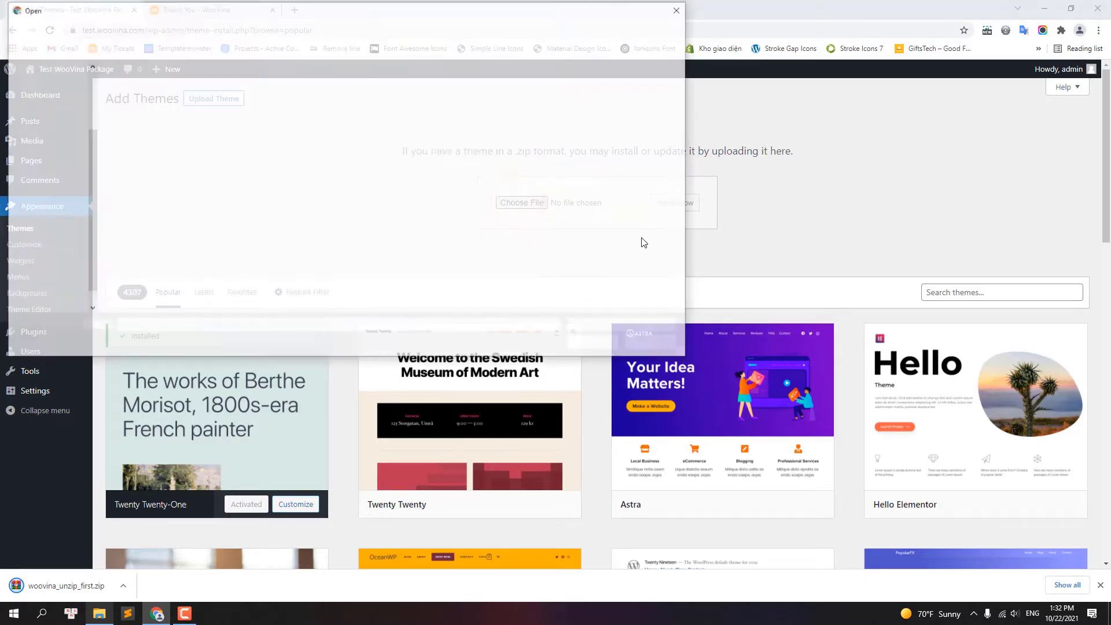
left_click(169, 194)
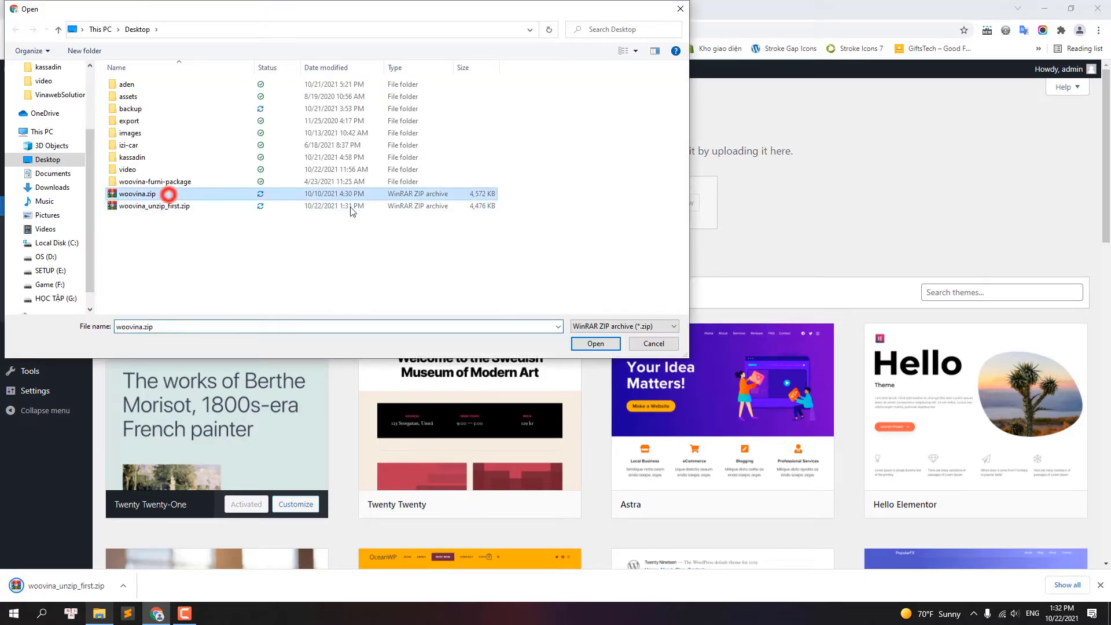
left_click(596, 343)
left_click(675, 210)
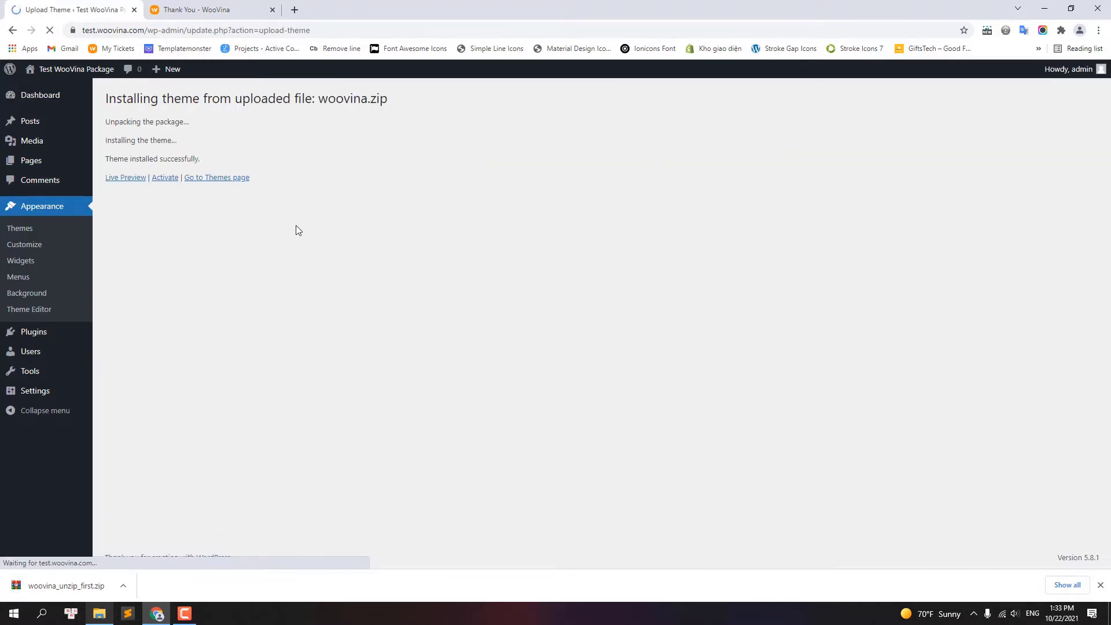
left_click(165, 177)
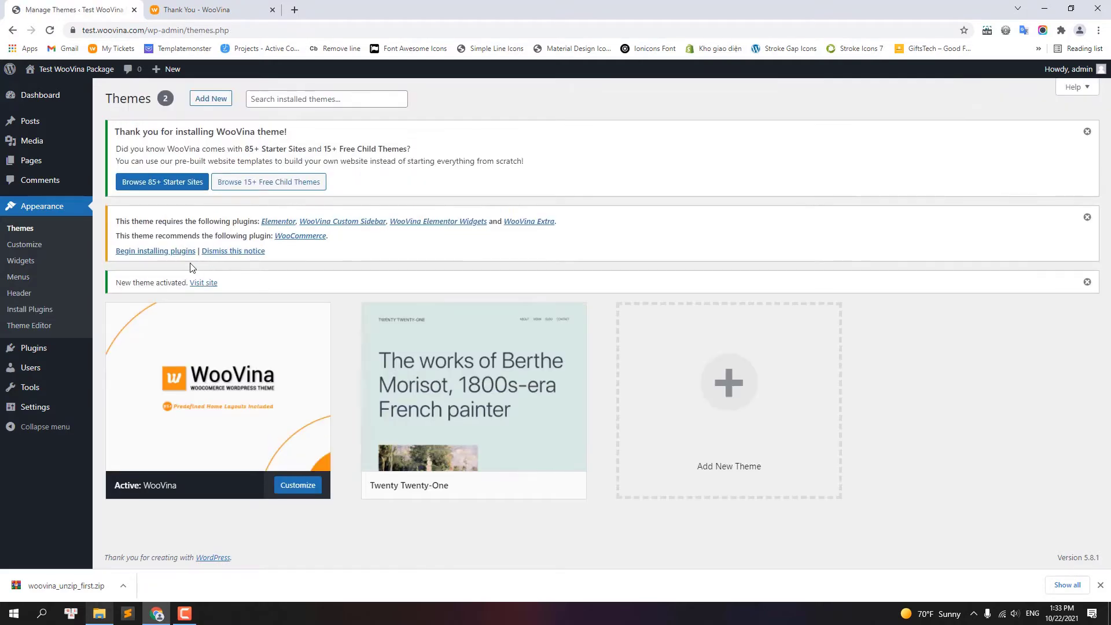
- Bulk-install all the theme's listed plugins: Elementor, WooVina Custom Sidebar, WooVina Elementor Widgets, WooVina Extra and WooCommerce
left_click(148, 252)
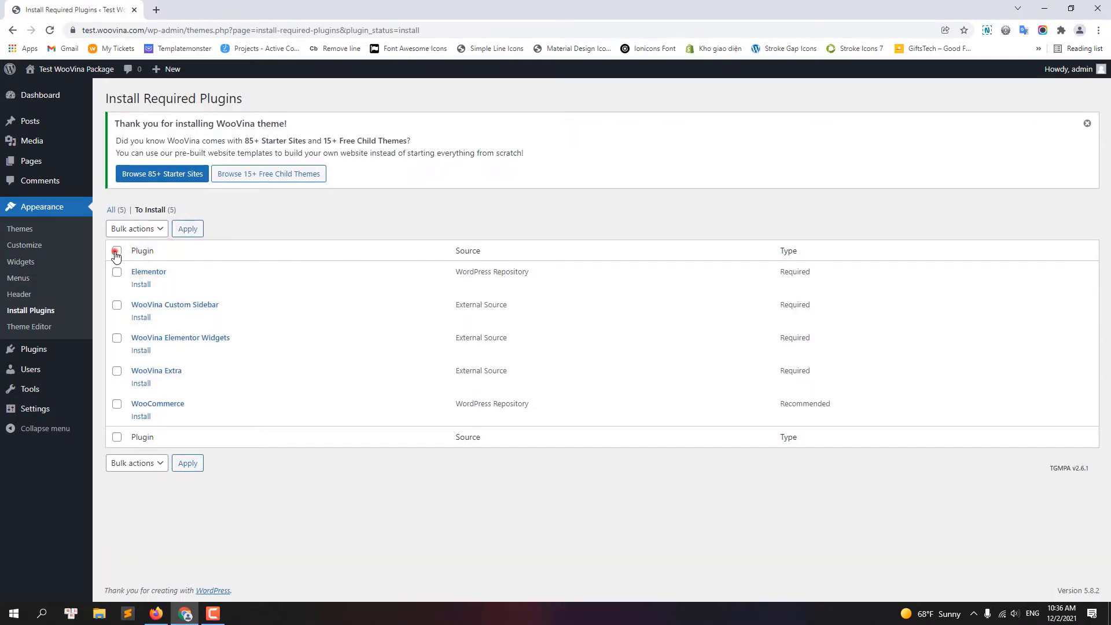
left_click(117, 250)
left_click(133, 228)
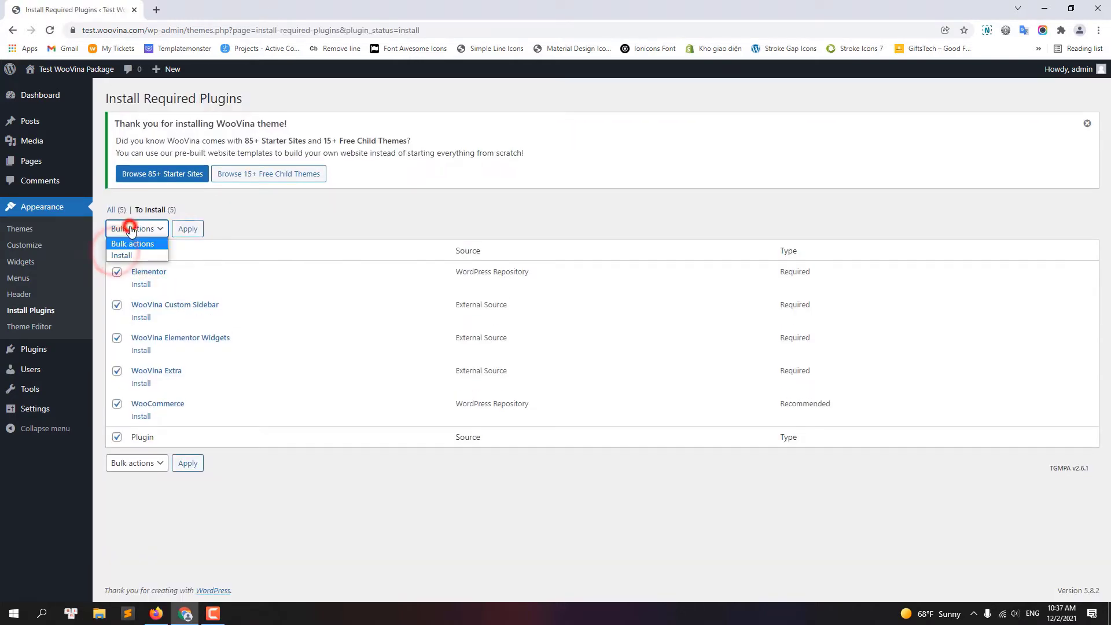
left_click(131, 255)
left_click(185, 232)
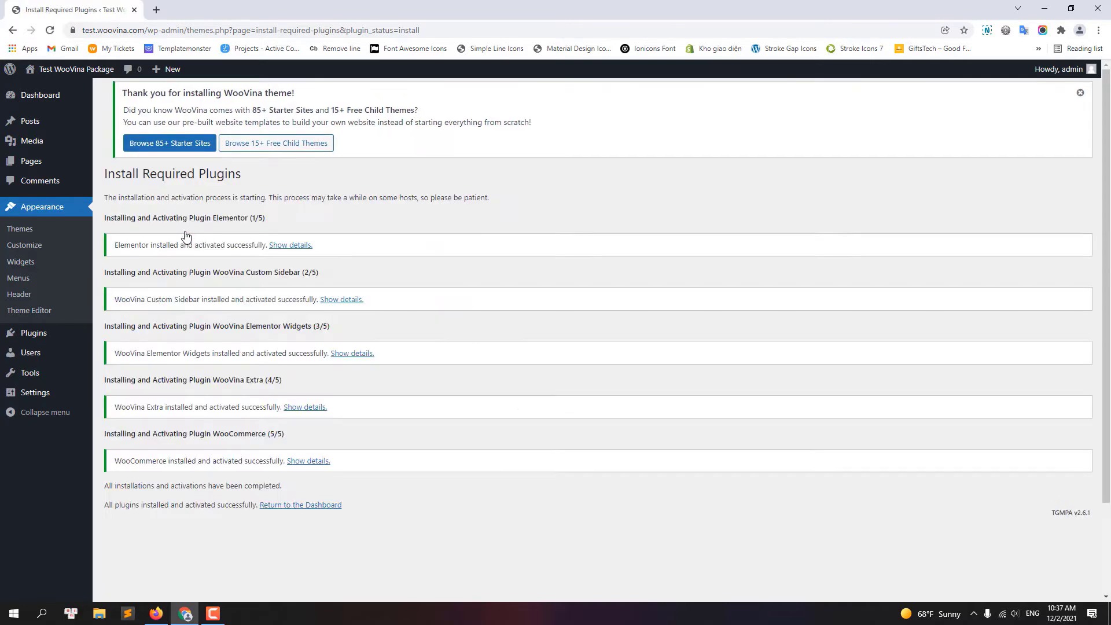
- Move all the default site pages to the trash and empty the trash to delete them permanently
left_click(35, 162)
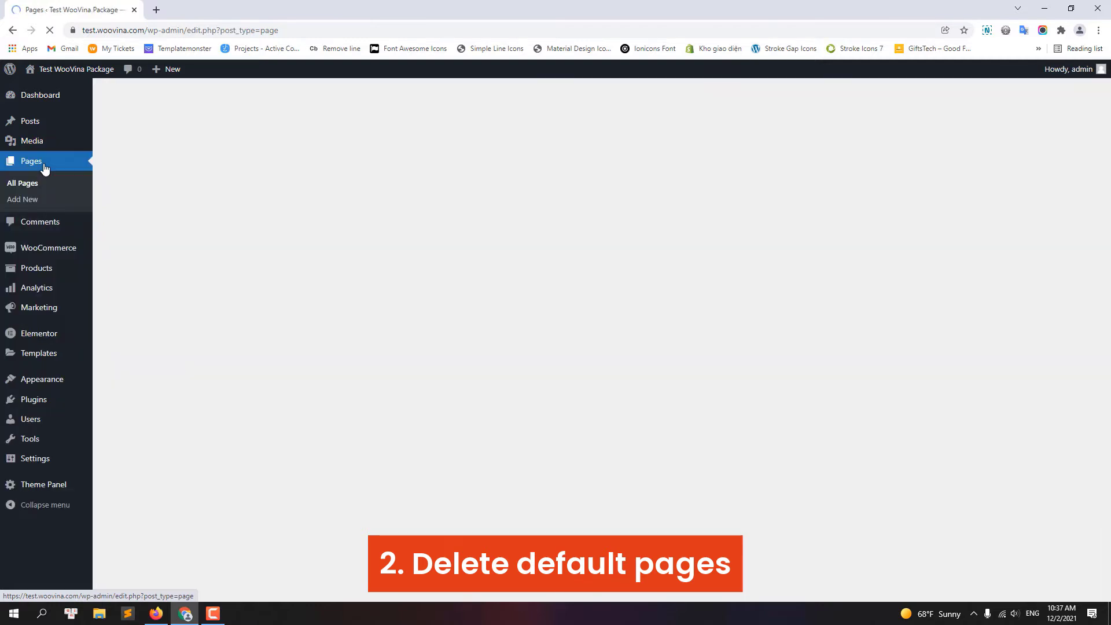
left_click(117, 165)
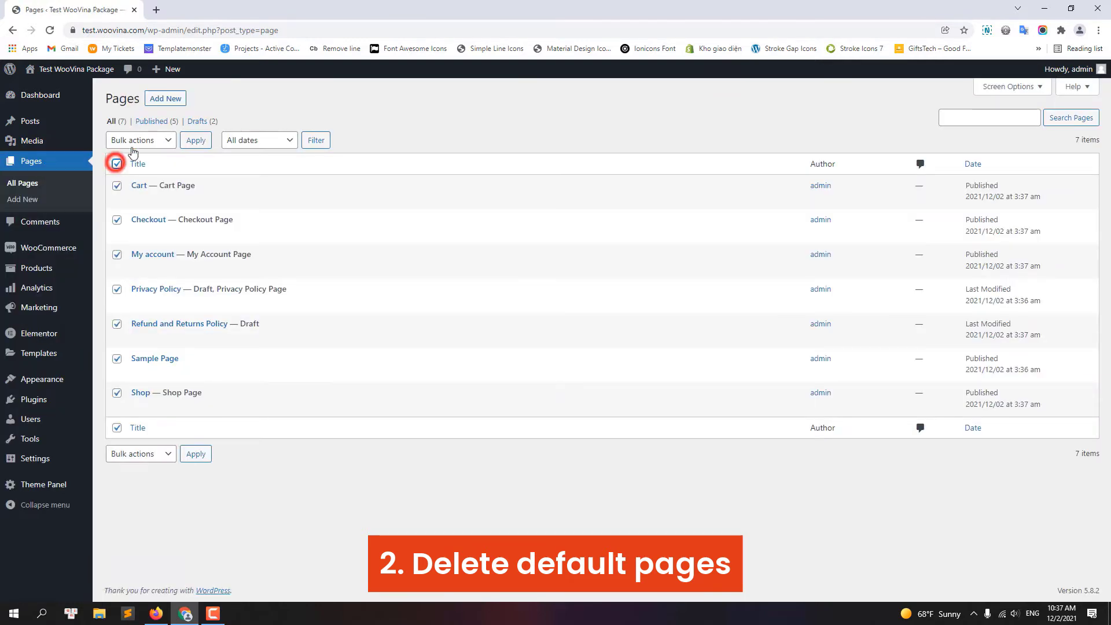
left_click(130, 140)
left_click(134, 175)
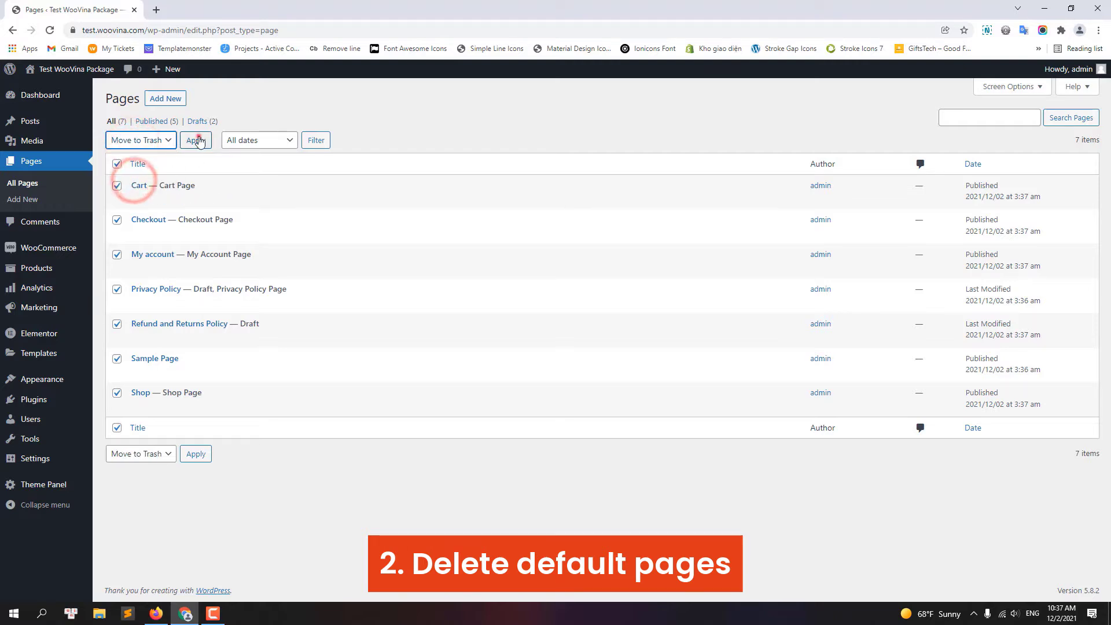
left_click(196, 140)
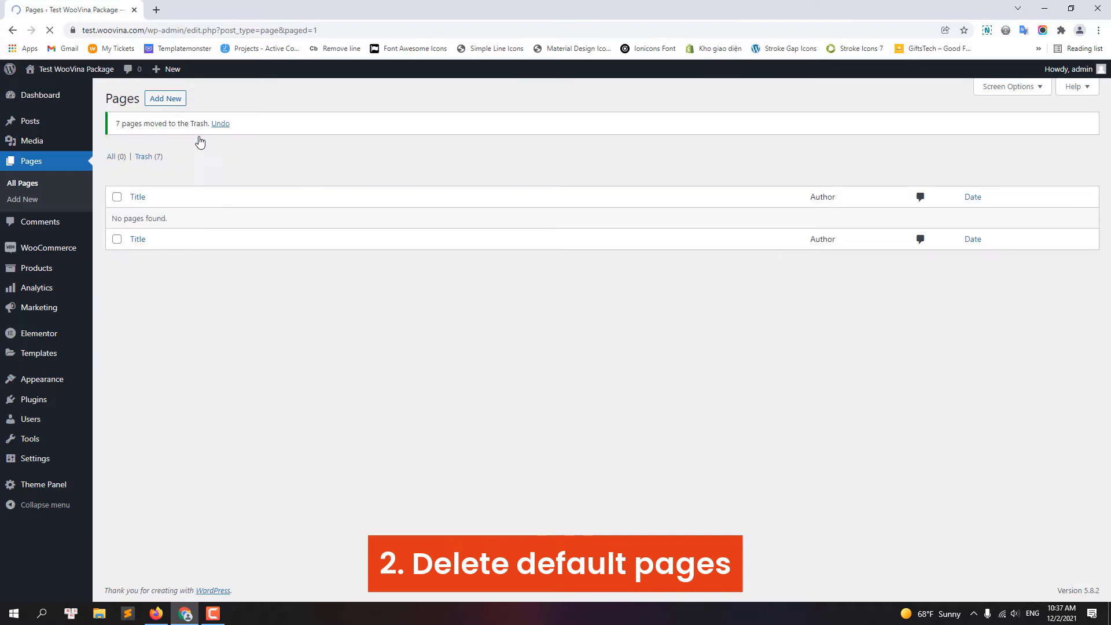
left_click(148, 156)
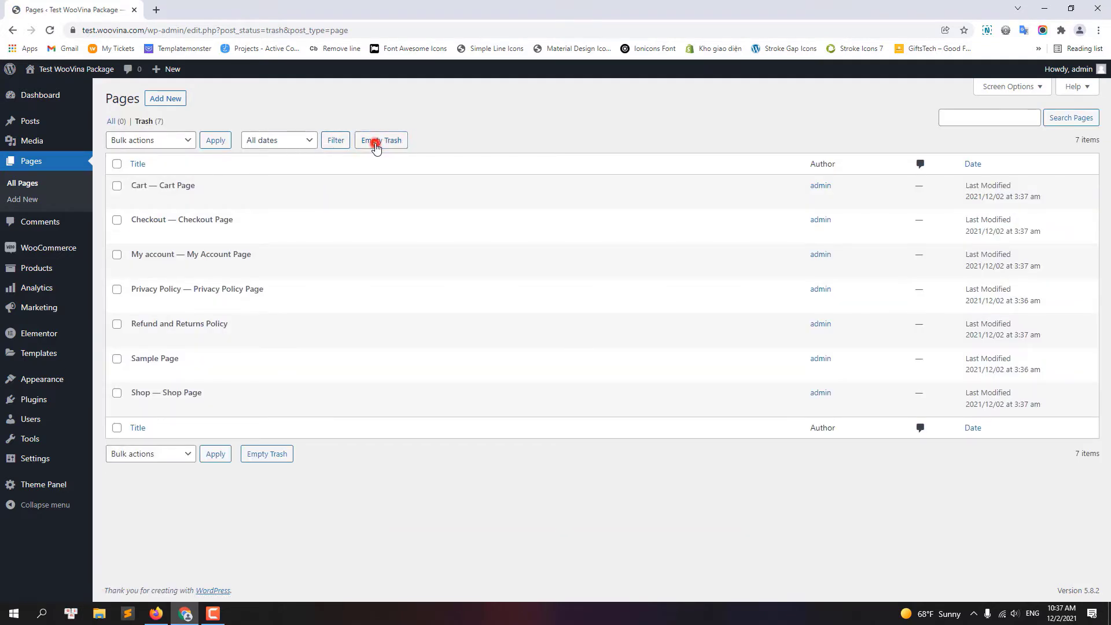
left_click(375, 145)
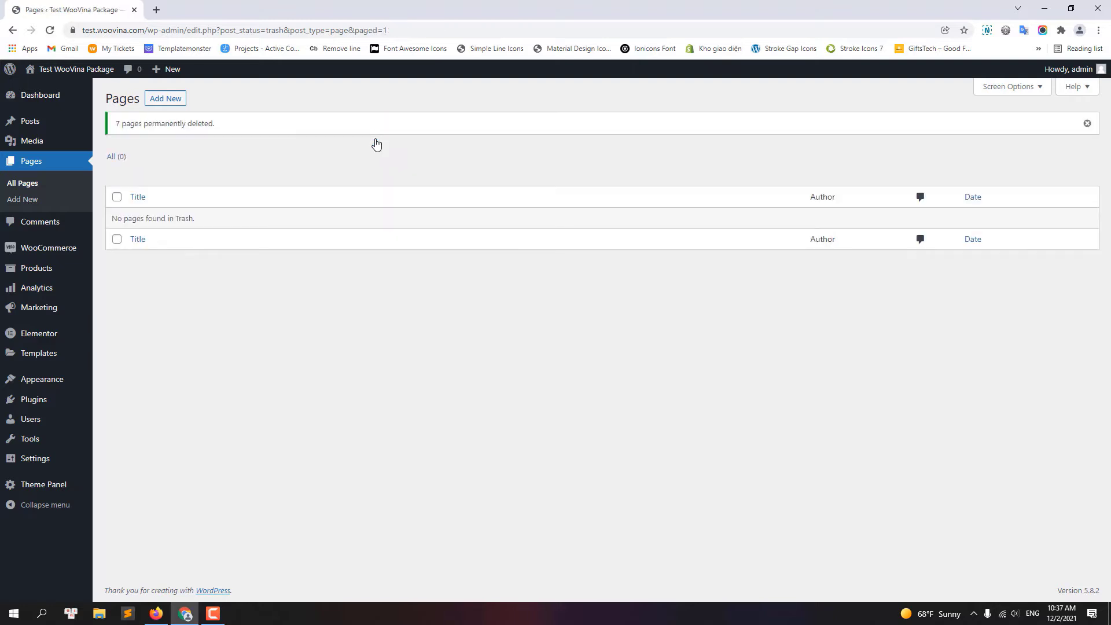
- Open the page for adding themes, and in a new browser tab download bonbon.zip from the woovina.com account downloads to the Desktop
left_click(36, 379)
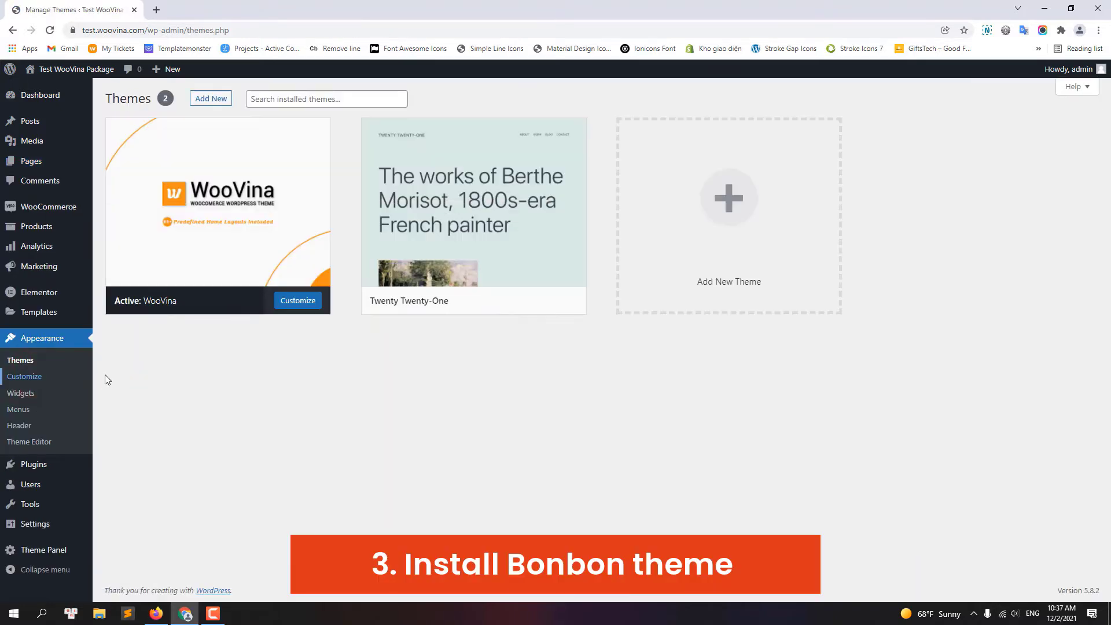
left_click(206, 100)
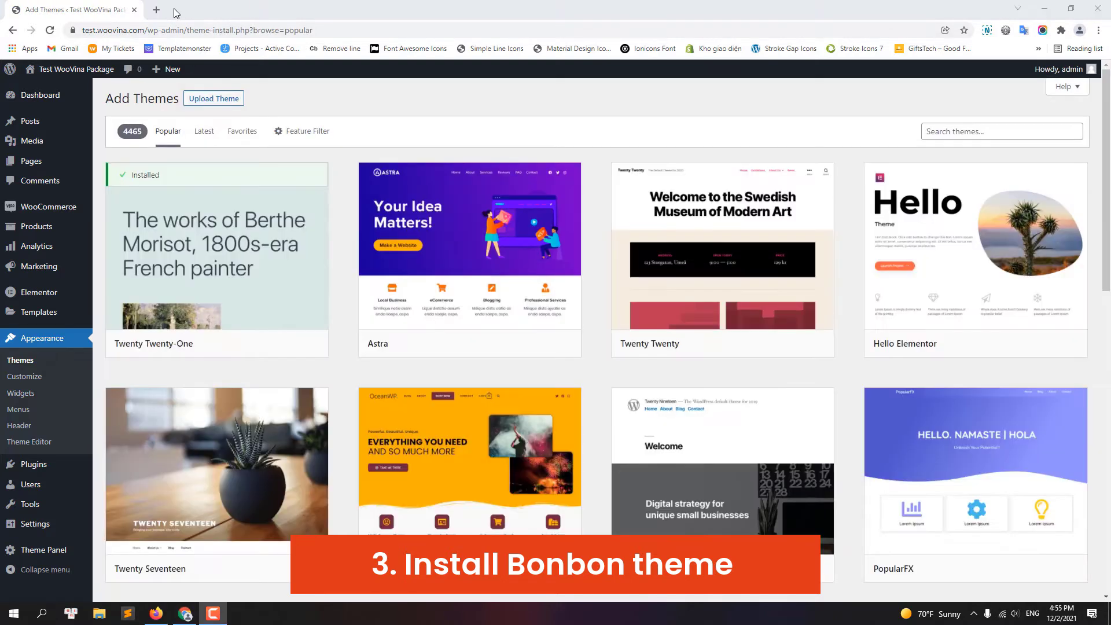
left_click(156, 9)
type("woovina.com")
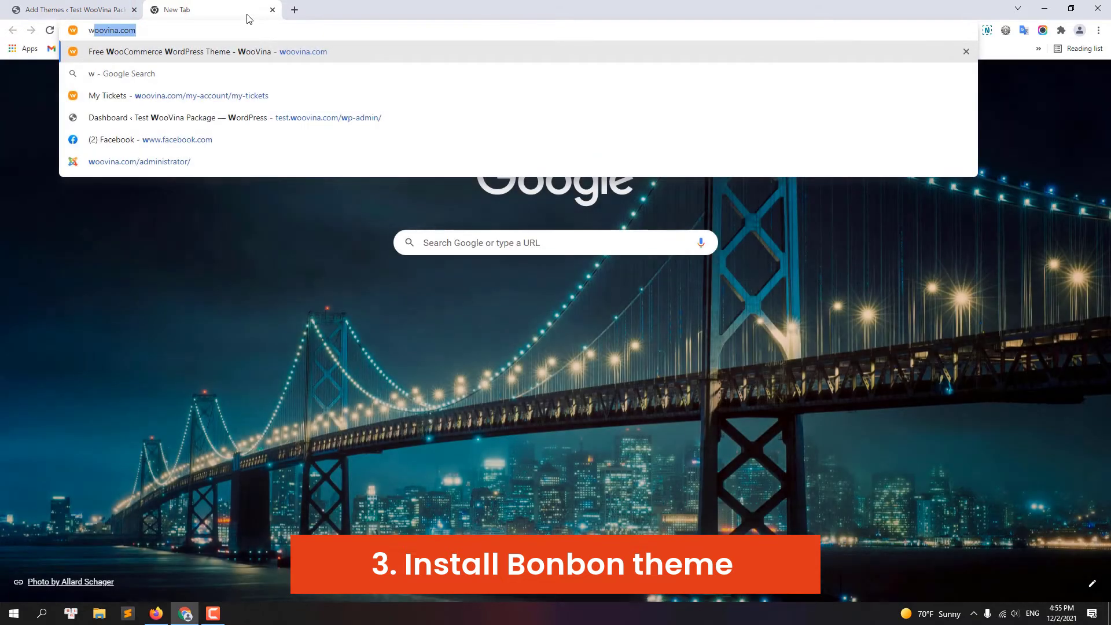
key("Return")
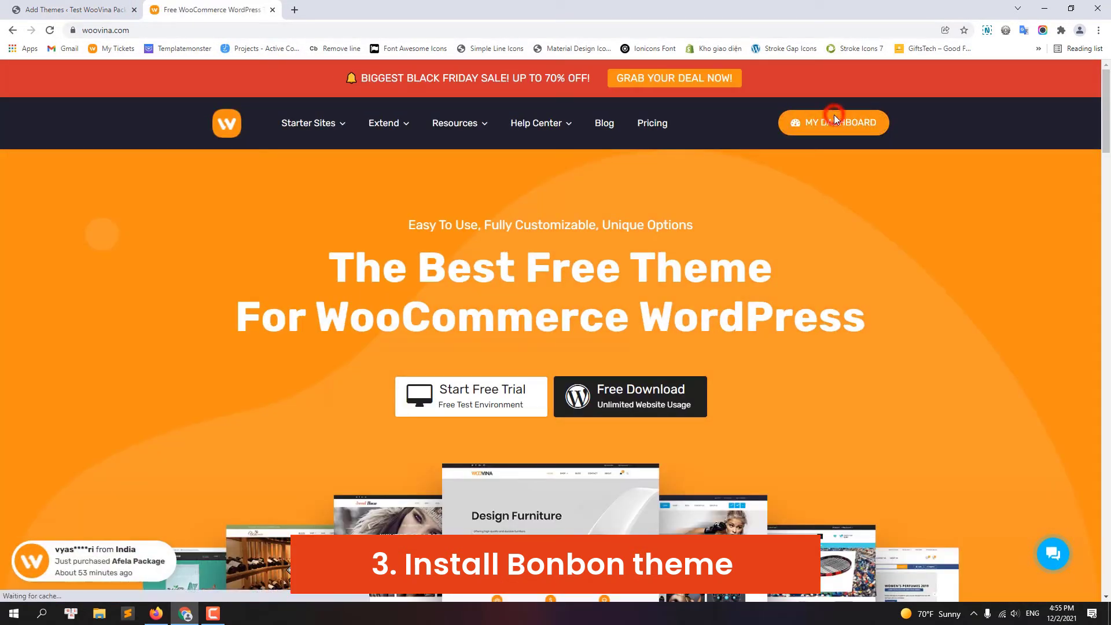
left_click(834, 119)
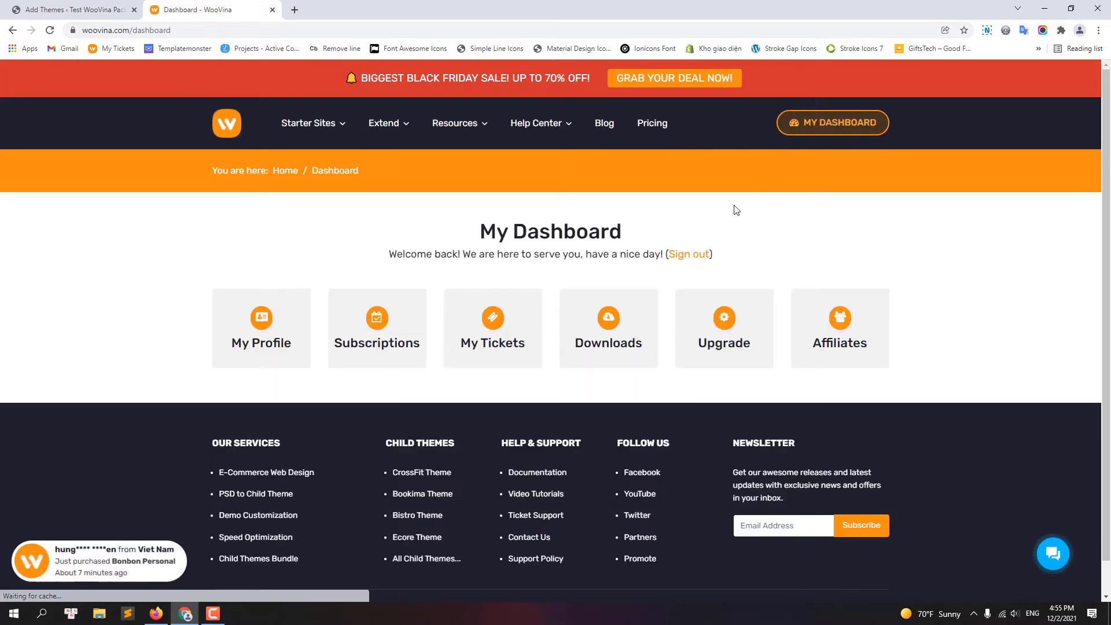
left_click(608, 341)
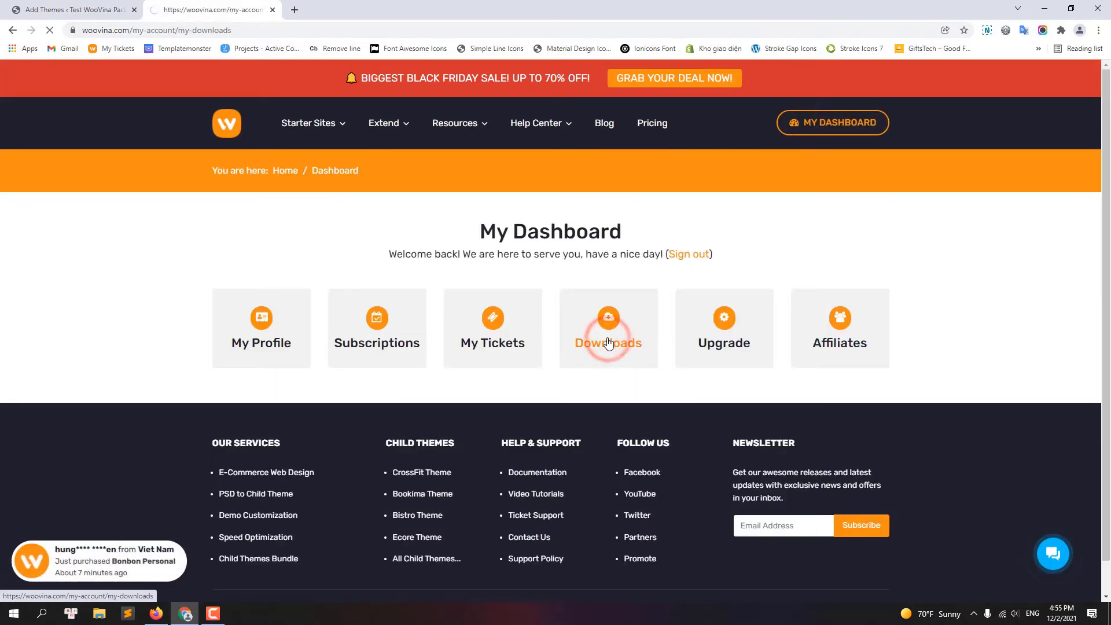
scroll(606, 344, "down", 3)
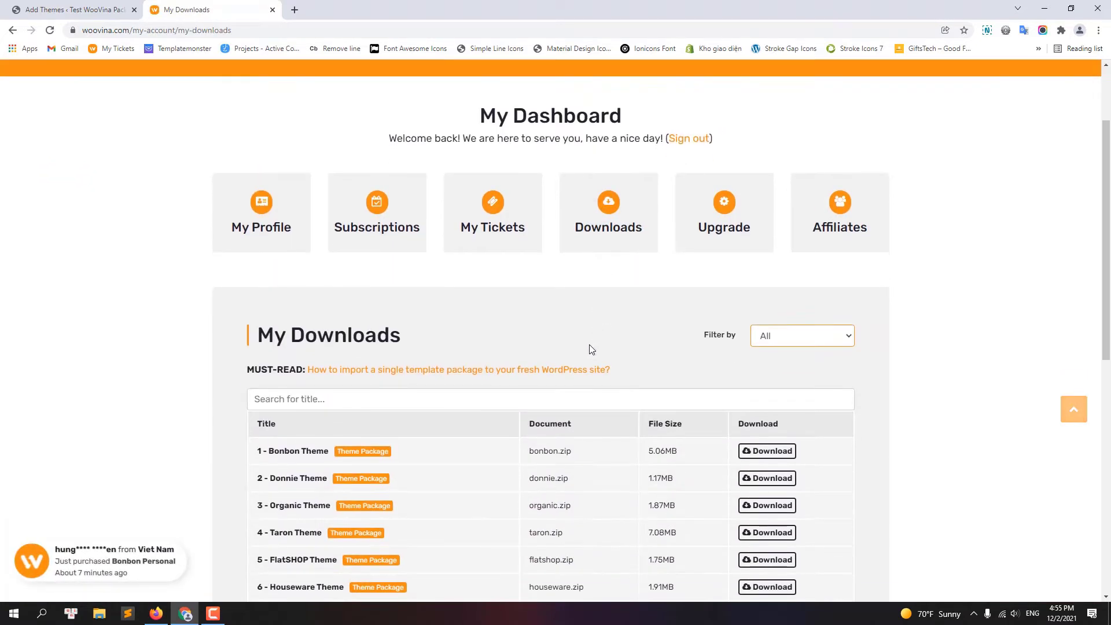
left_click(767, 394)
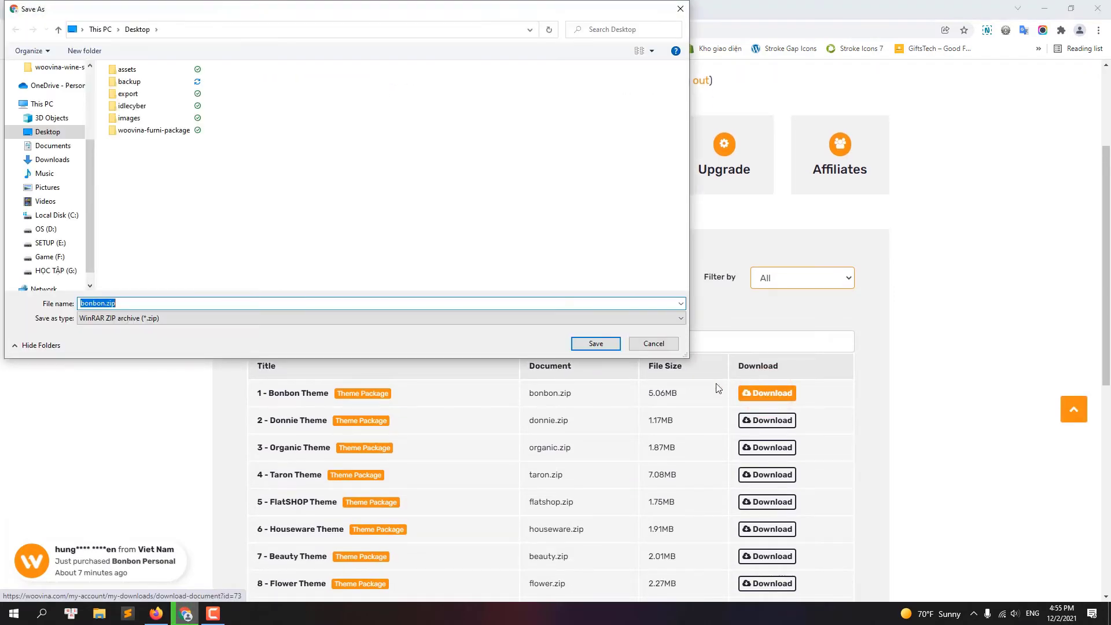
left_click(589, 344)
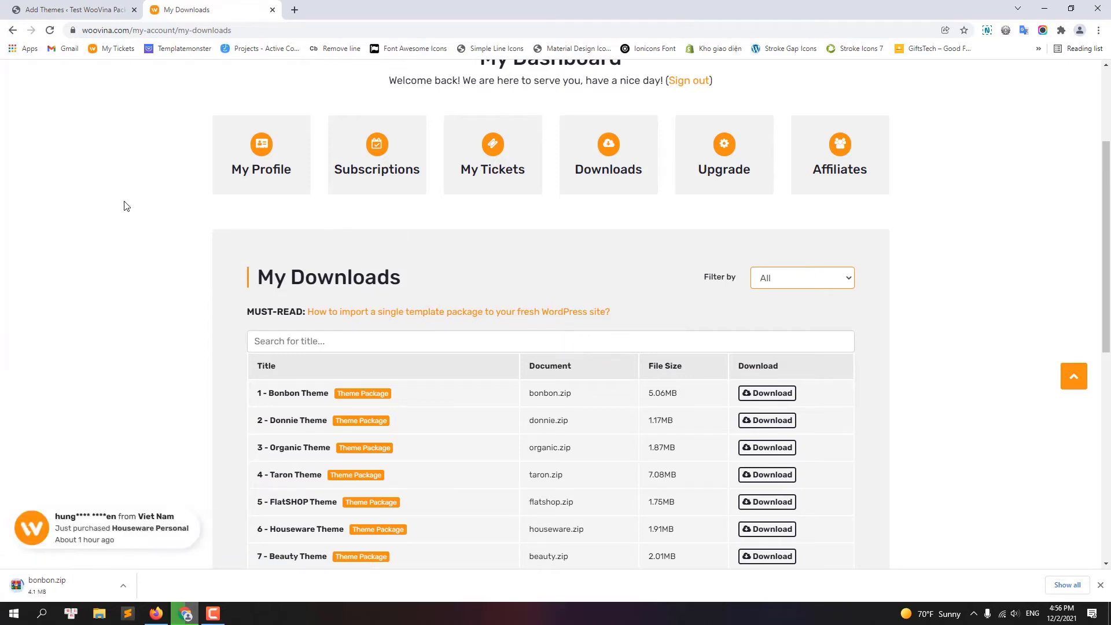
- Return to the WordPress site, upload and install bonbon.zip as a theme, and activate Bonbon
left_click(32, 9)
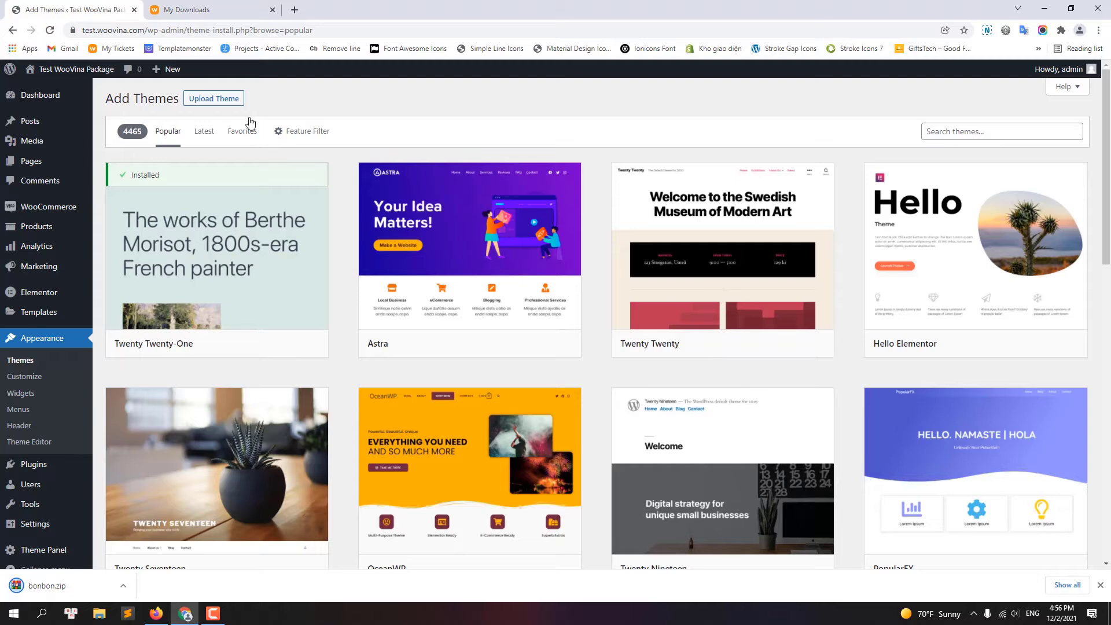
left_click(218, 99)
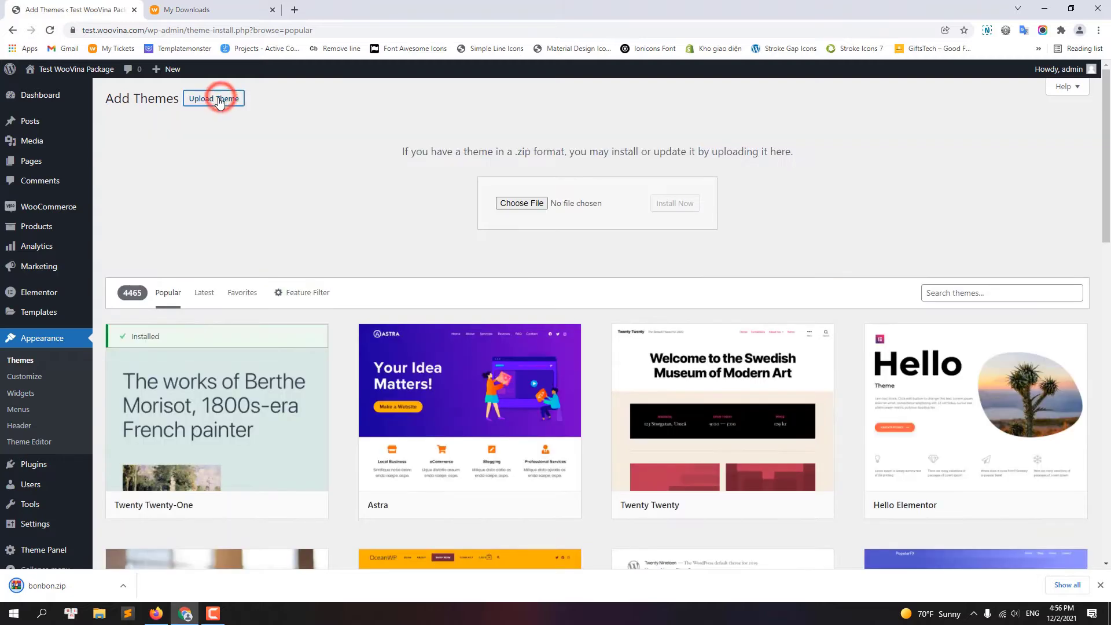
left_click(530, 202)
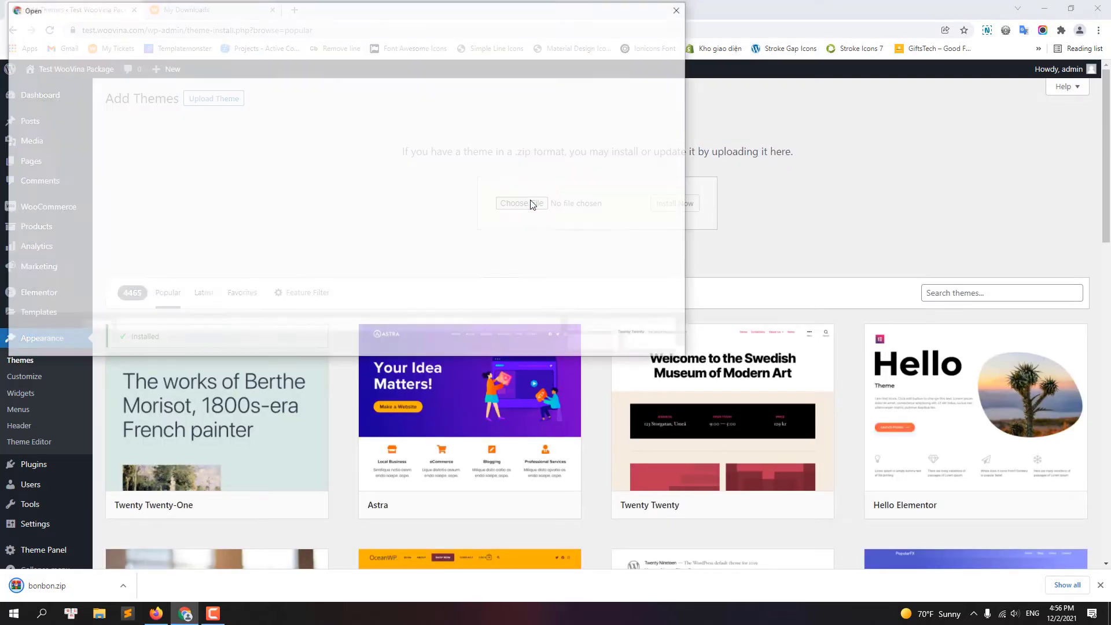
left_click(139, 142)
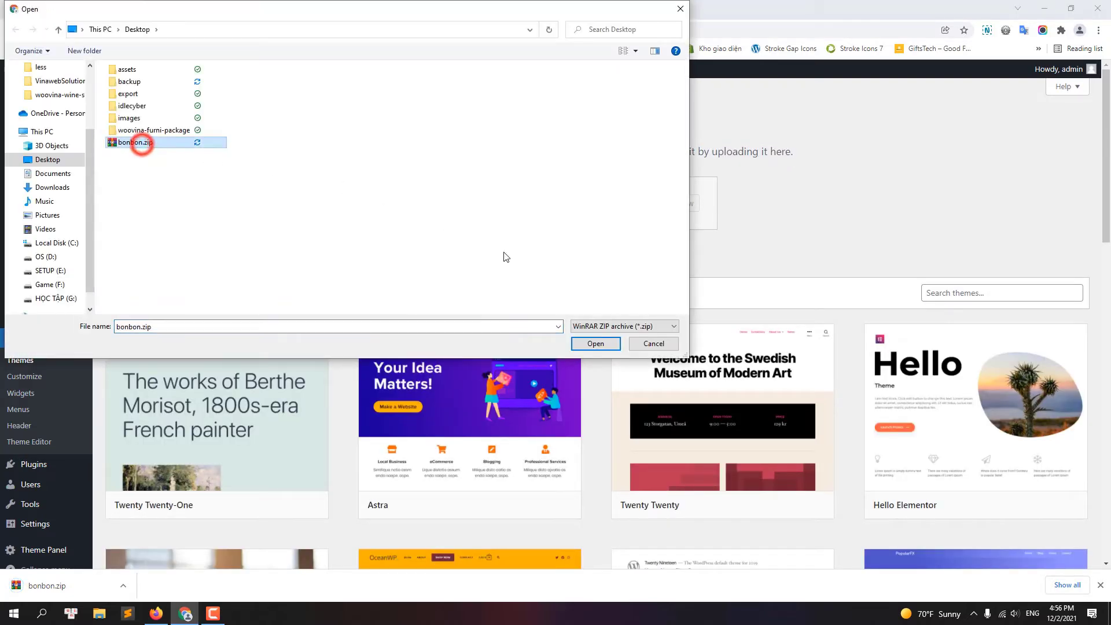
left_click(608, 345)
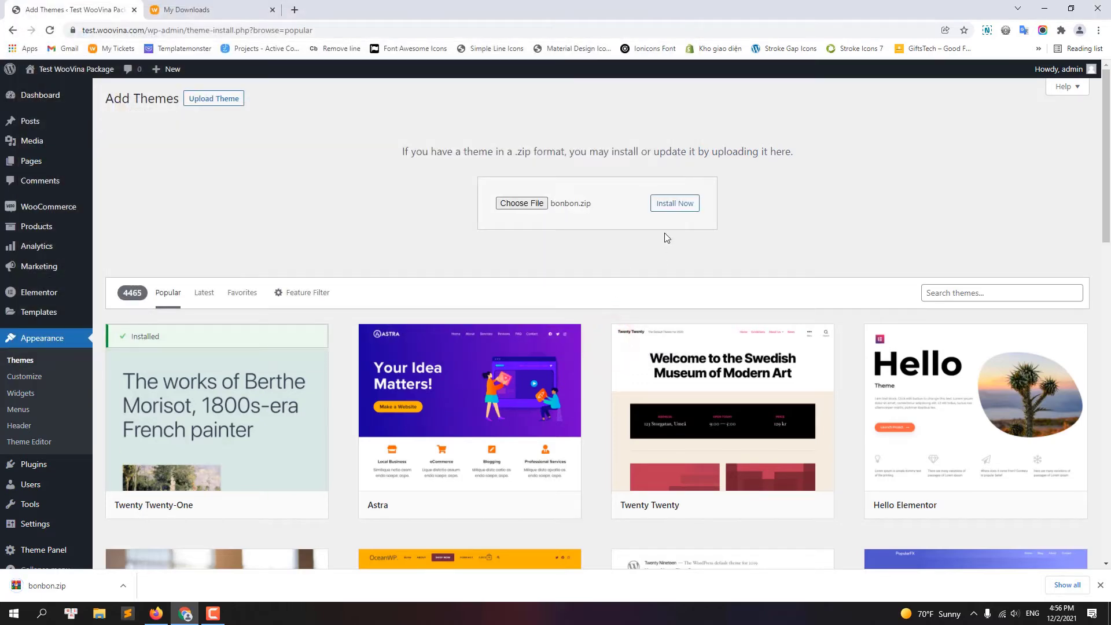
left_click(682, 204)
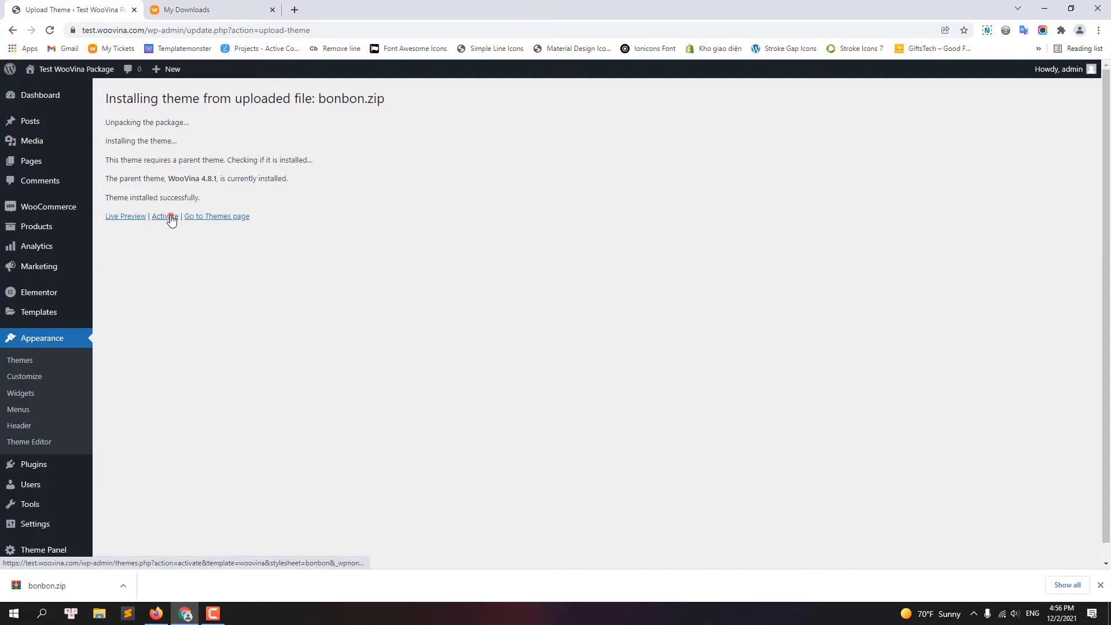
left_click(170, 217)
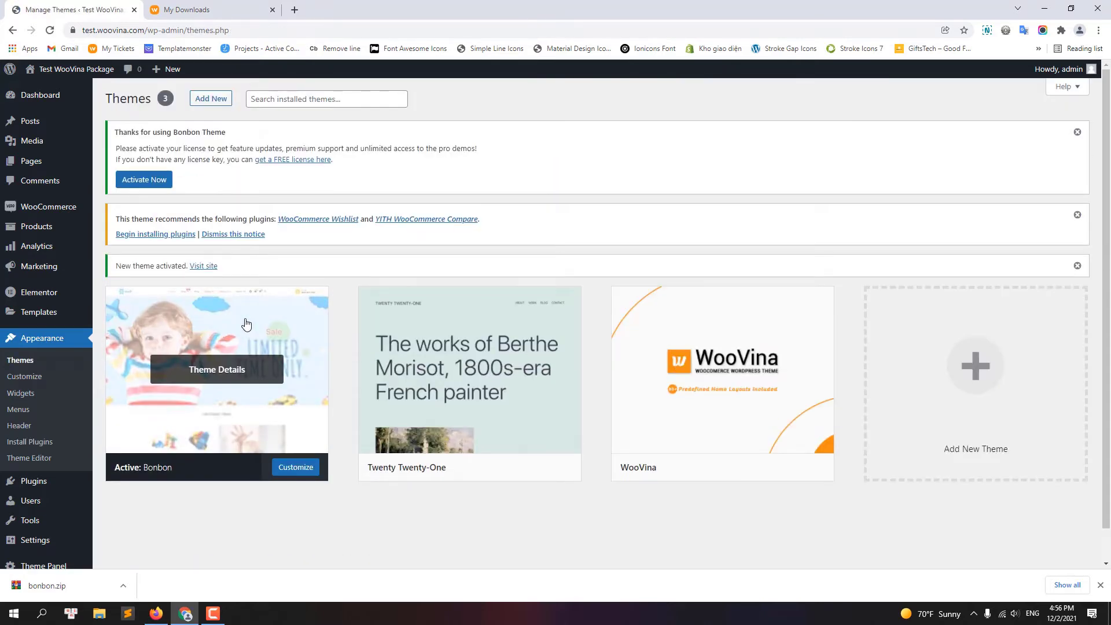
- Bulk-install the recommended plugins WooCommerce Wishlist and YITH WooCommerce Compare for the Bonbon theme
left_click(151, 237)
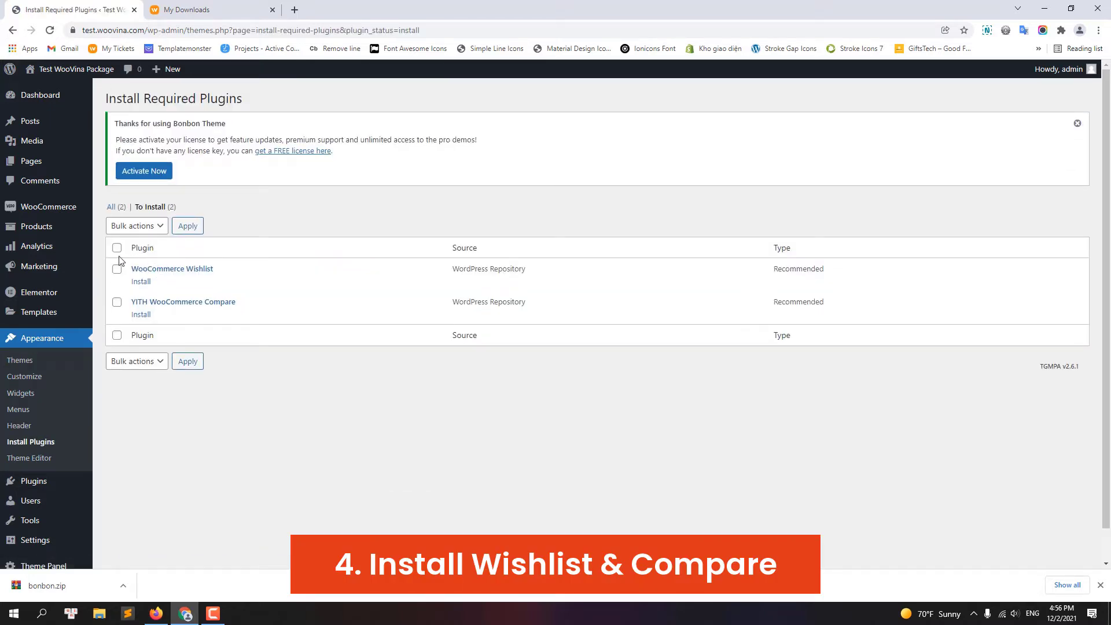
left_click(127, 225)
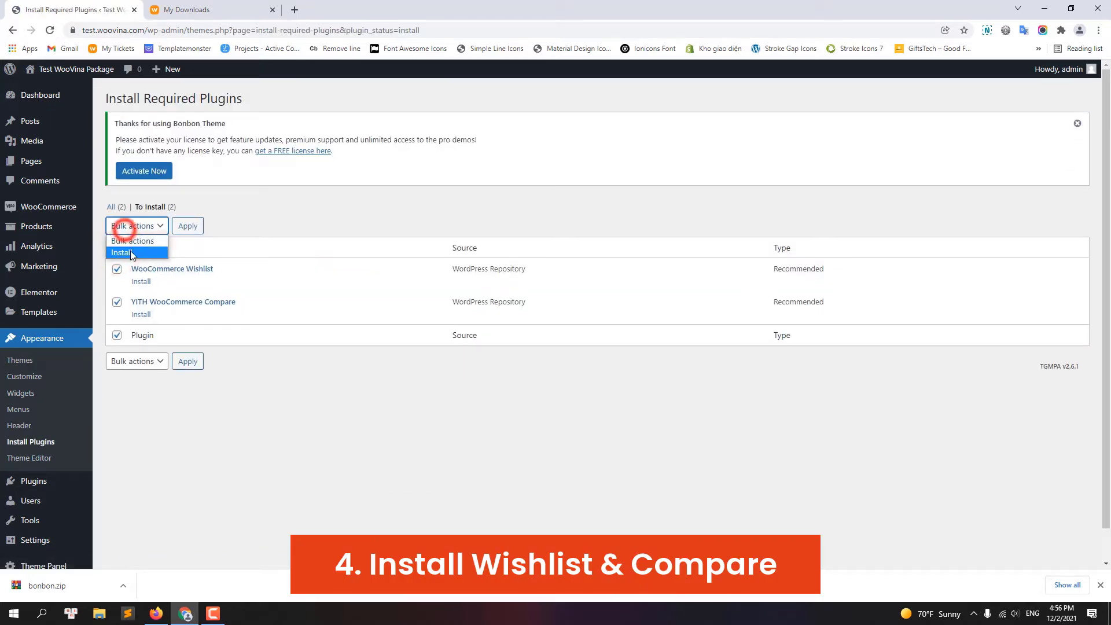
left_click(127, 249)
left_click(183, 227)
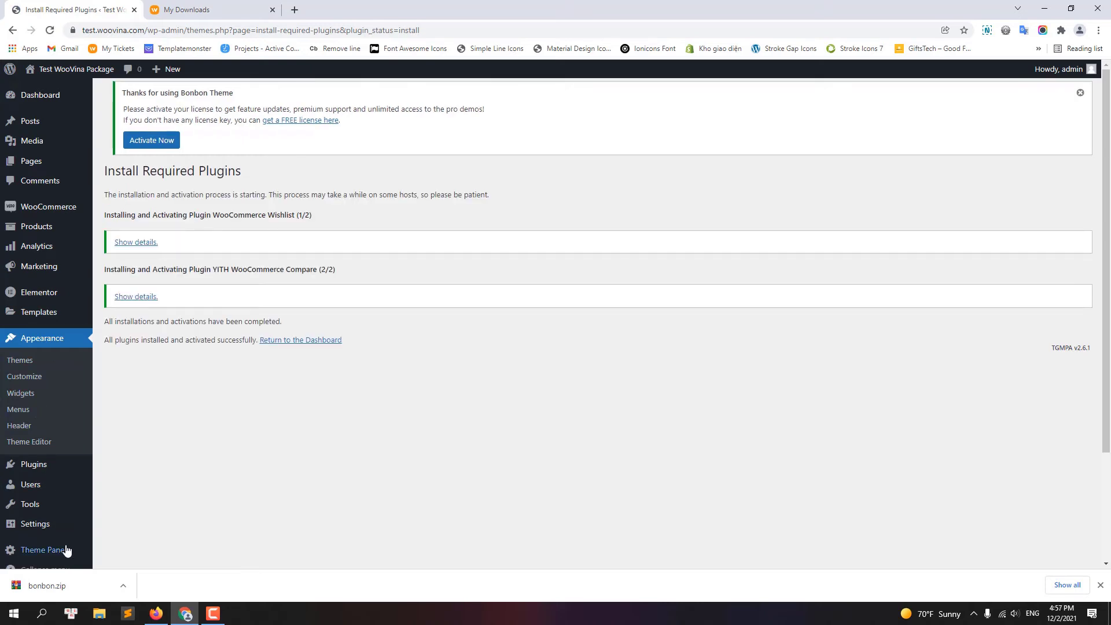
- Skip the TI Wishlist setup wizard and open the Bonbon Licenses settings page
mouse_move(61, 558)
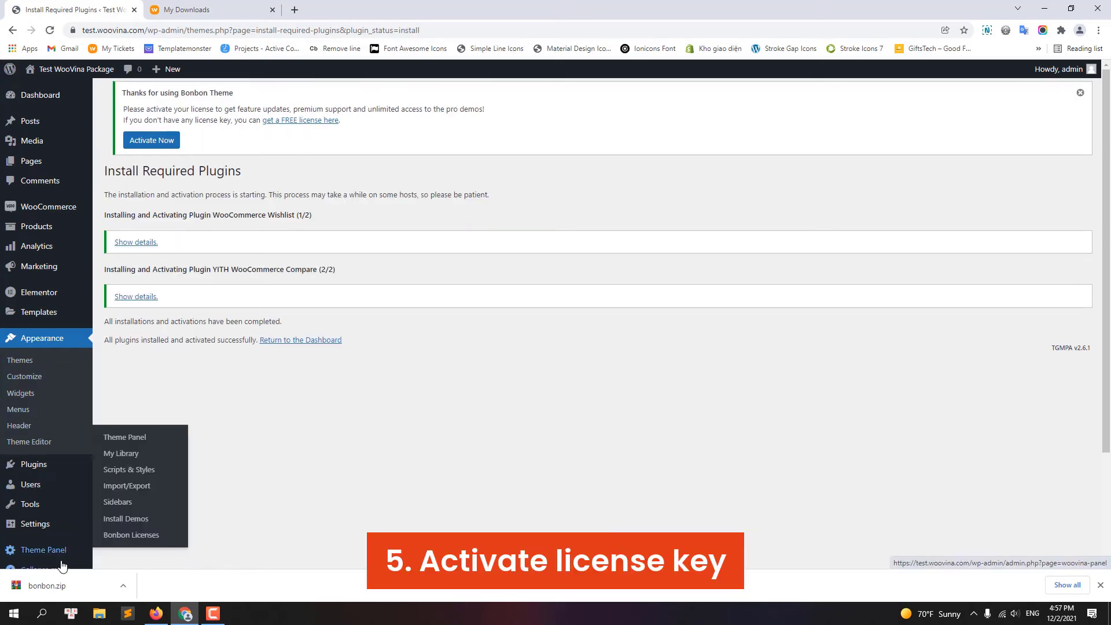
left_click(144, 538)
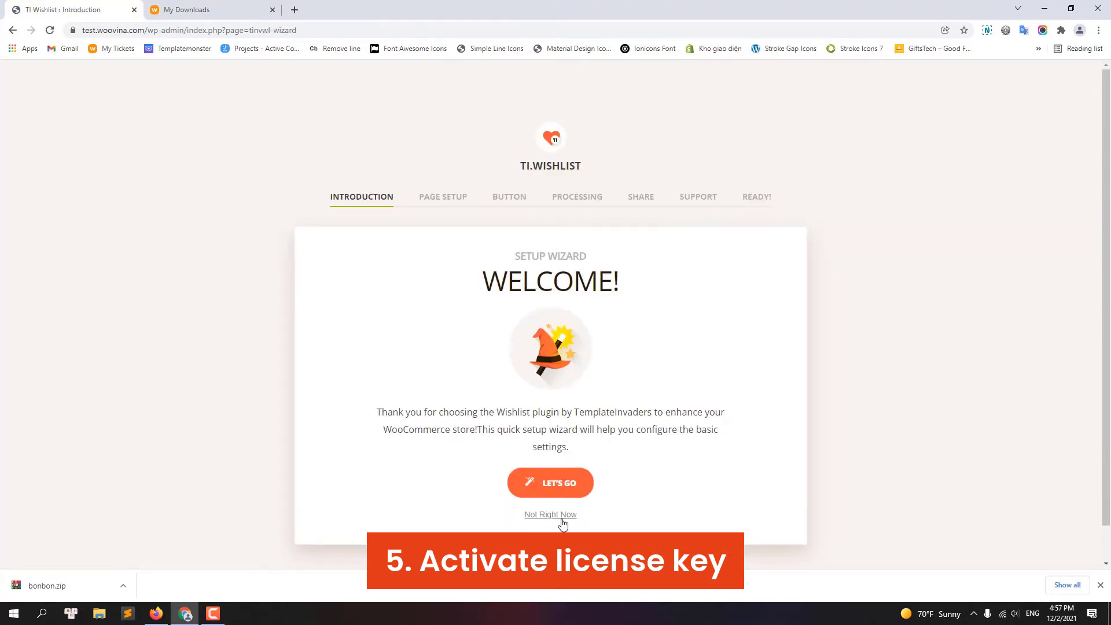
left_click(560, 515)
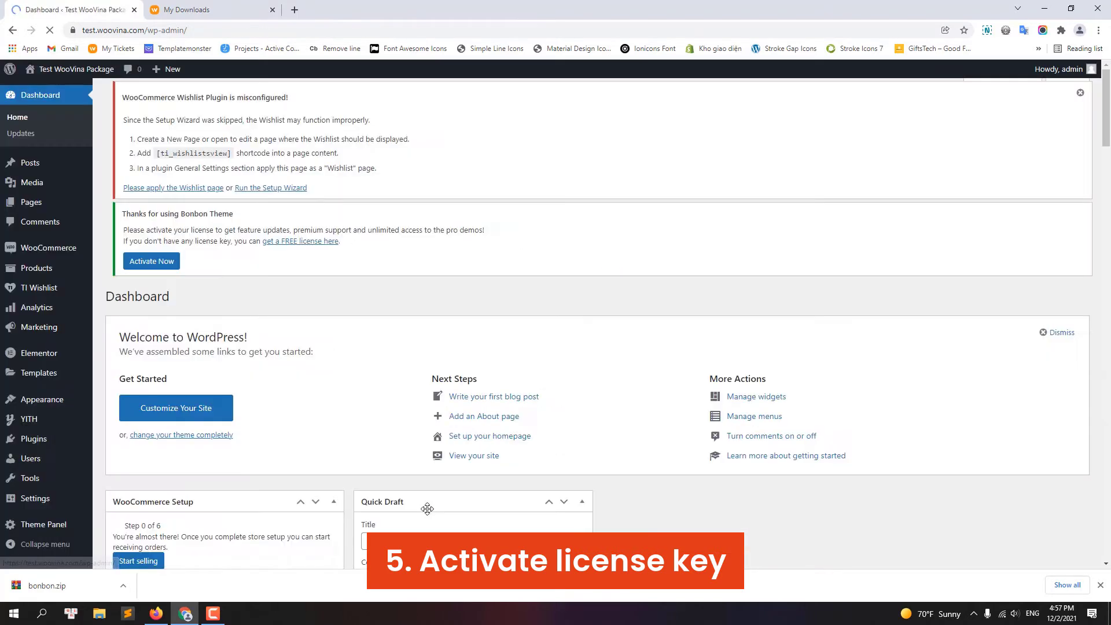
mouse_move(93, 527)
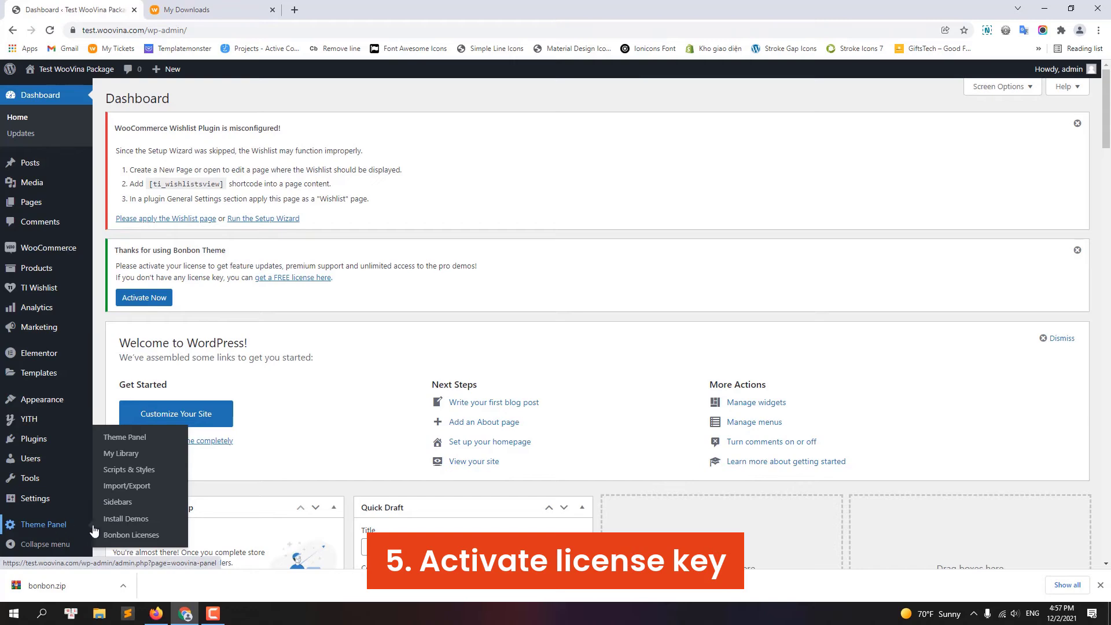
left_click(130, 535)
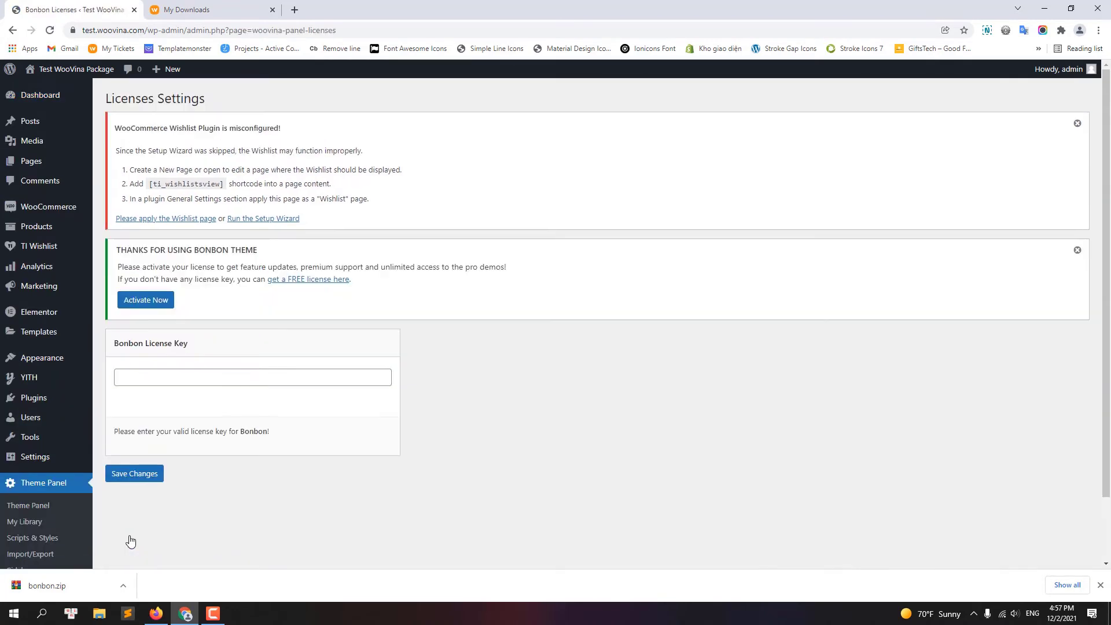
- In the woovina.com account subscriptions, reveal the license key of the Bonbon Personal plan and copy it
left_click(197, 9)
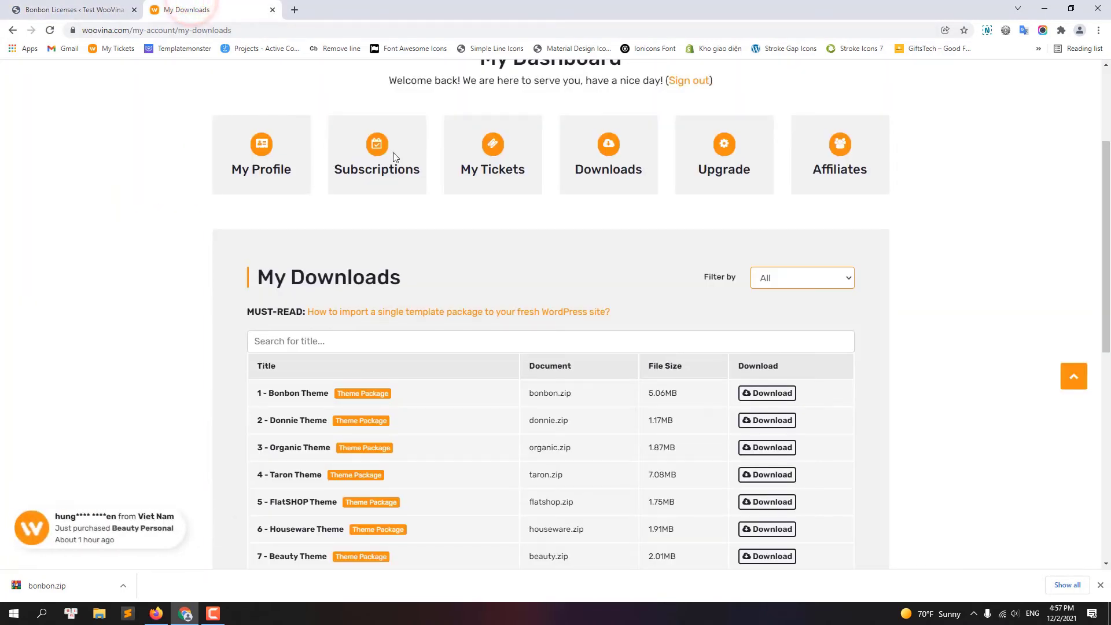
left_click(401, 172)
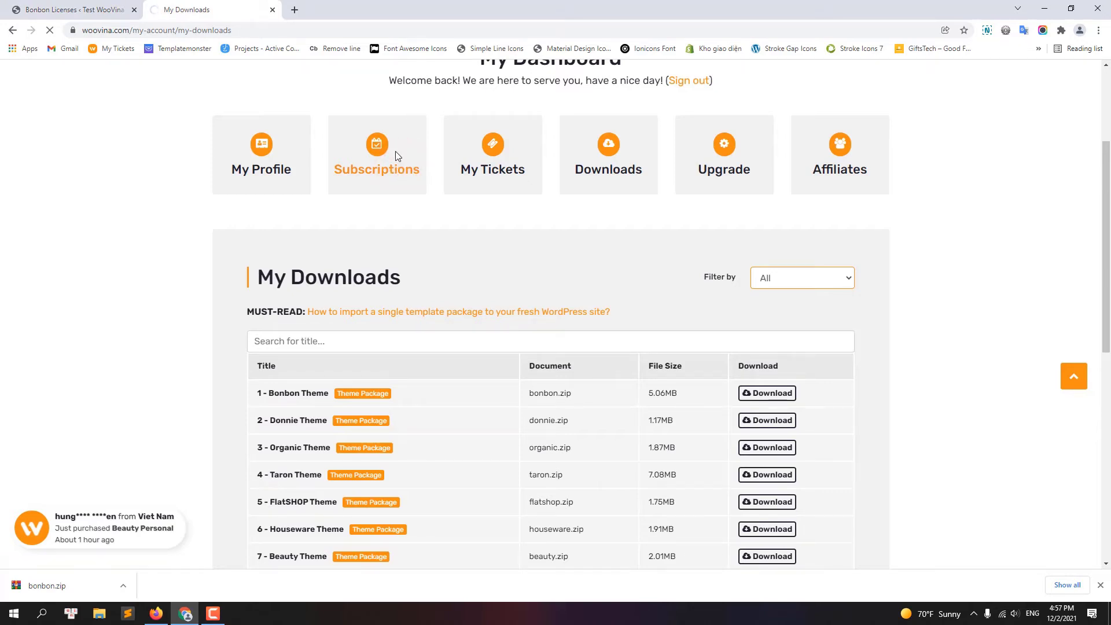
scroll(410, 209, "down", 4)
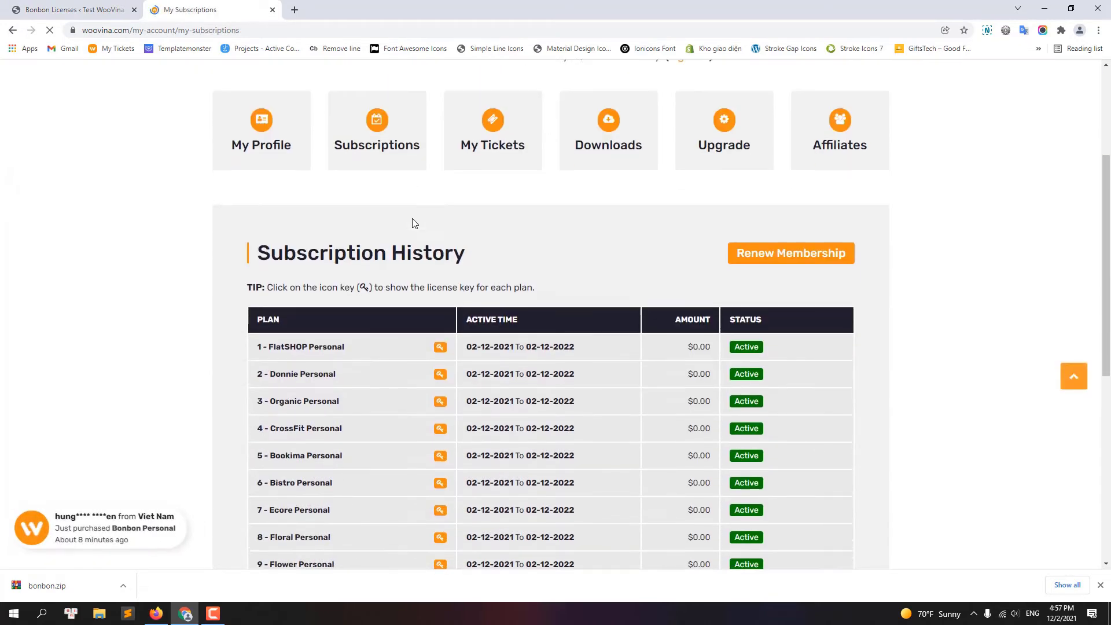
scroll(589, 320, "down", 5)
left_click(438, 408)
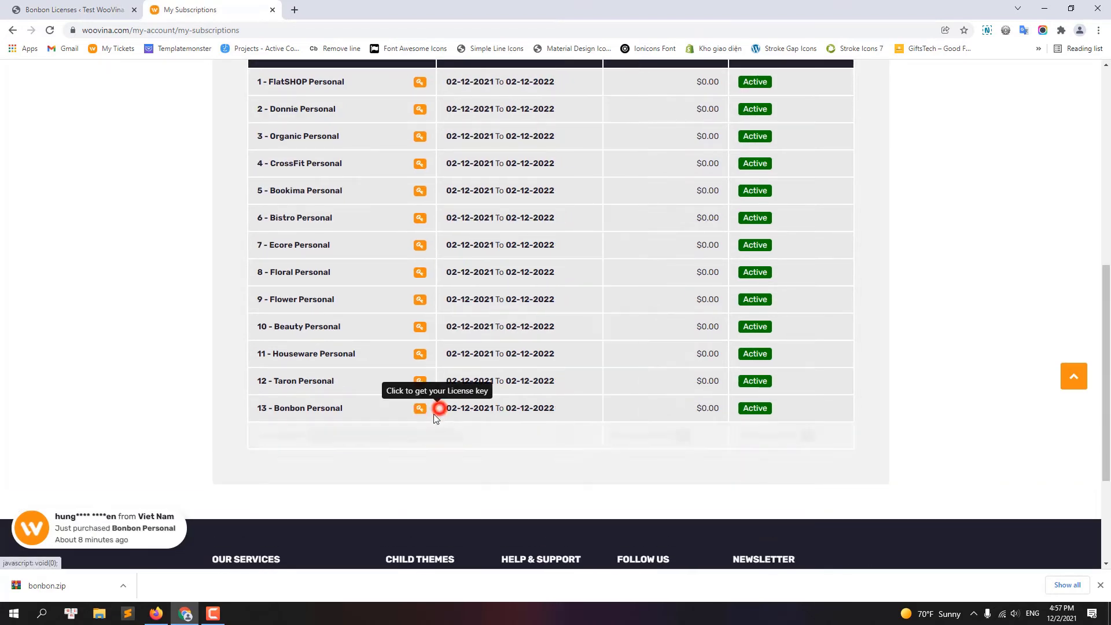
left_click_drag(465, 437, 315, 441)
right_click(317, 438)
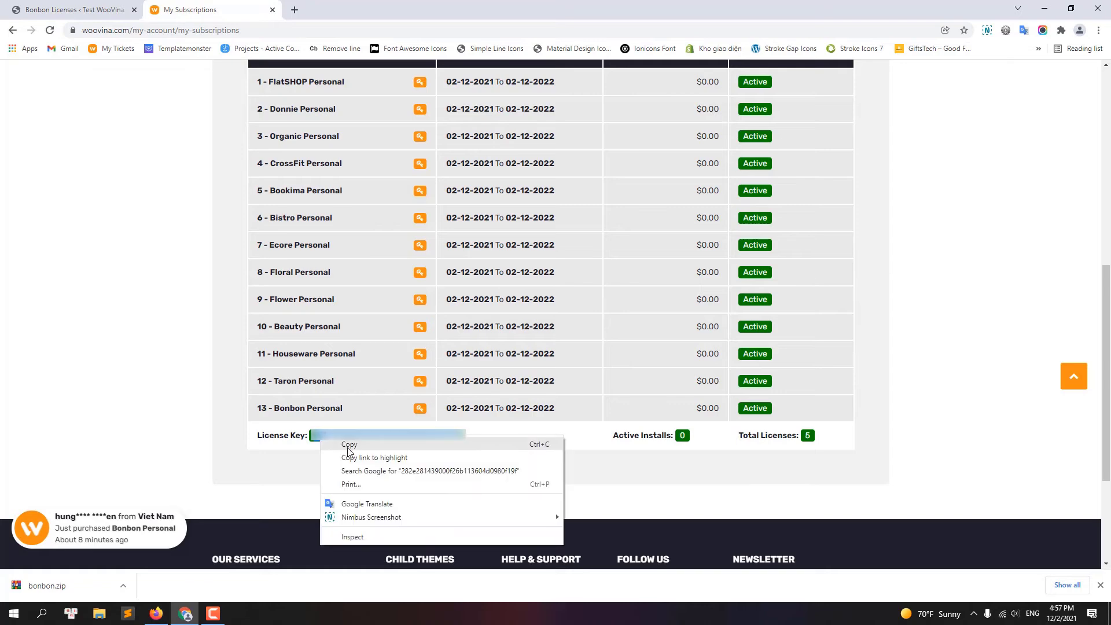
left_click(347, 446)
- Return to the WordPress license settings, paste the Bonbon license key and save the changes
left_click(64, 9)
left_click(194, 378)
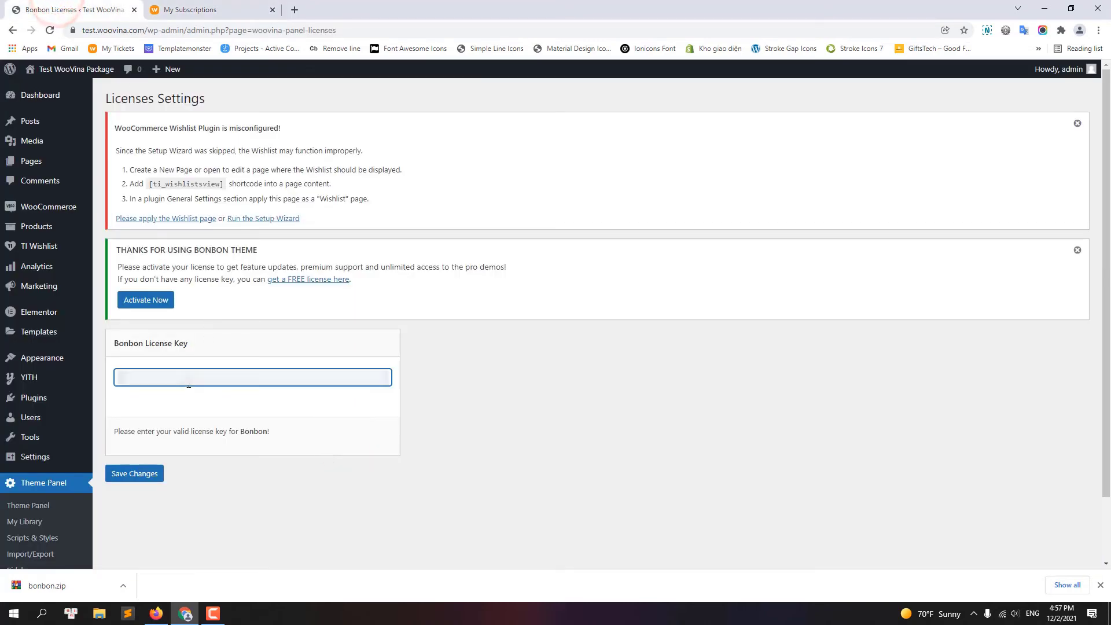
right_click(192, 377)
left_click(214, 470)
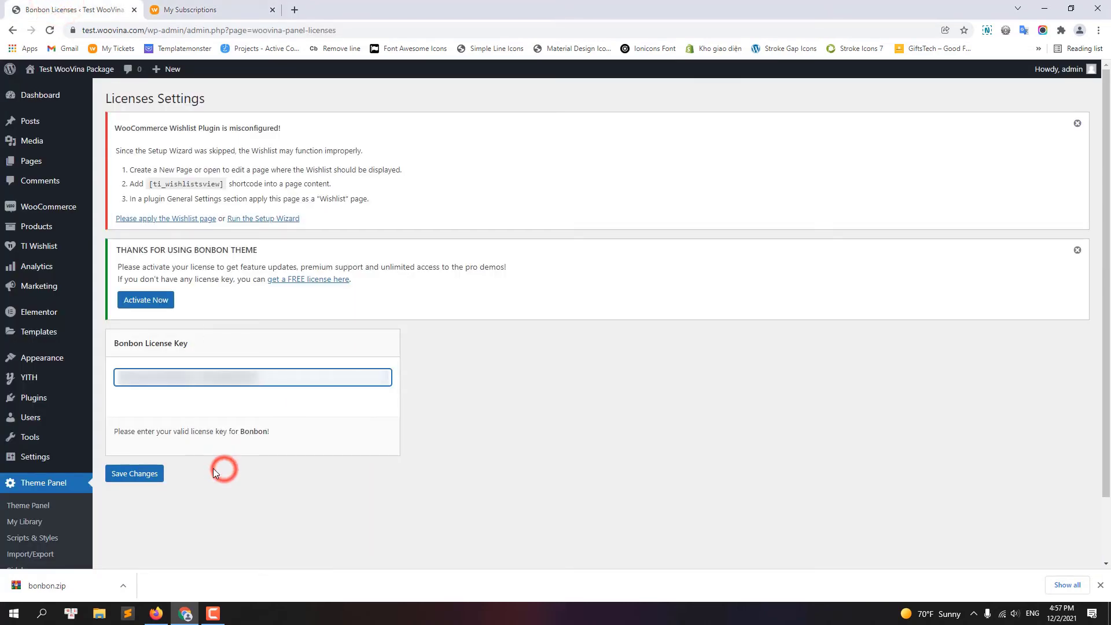
left_click(137, 476)
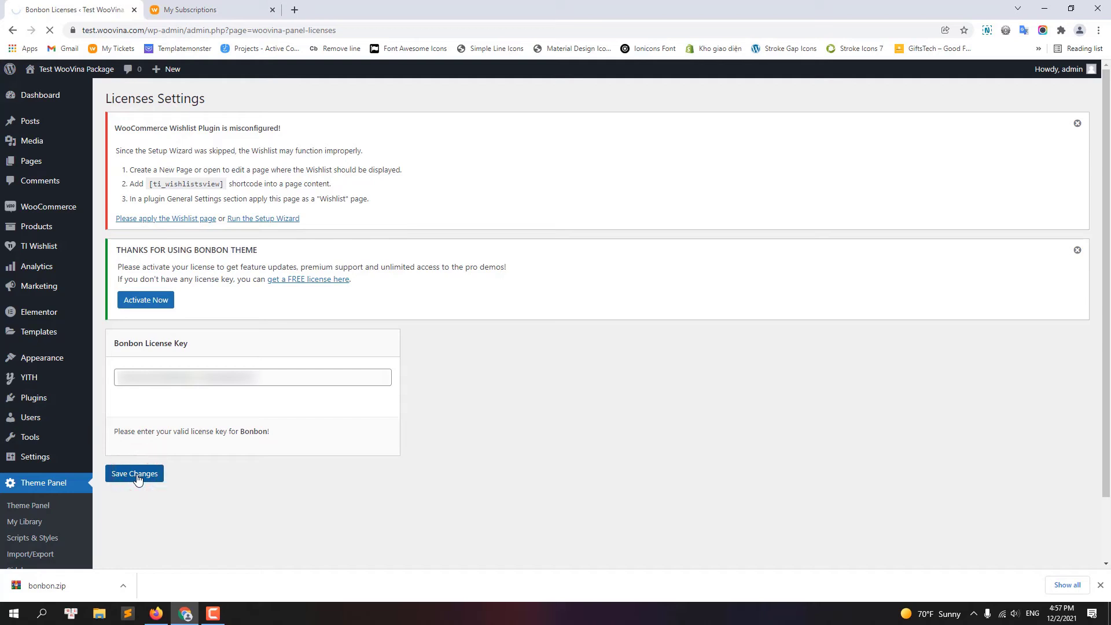
- Open the import of the Layout 1 demo from the theme's demo list and install the required WPForms plugin
scroll(82, 466, "down", 1)
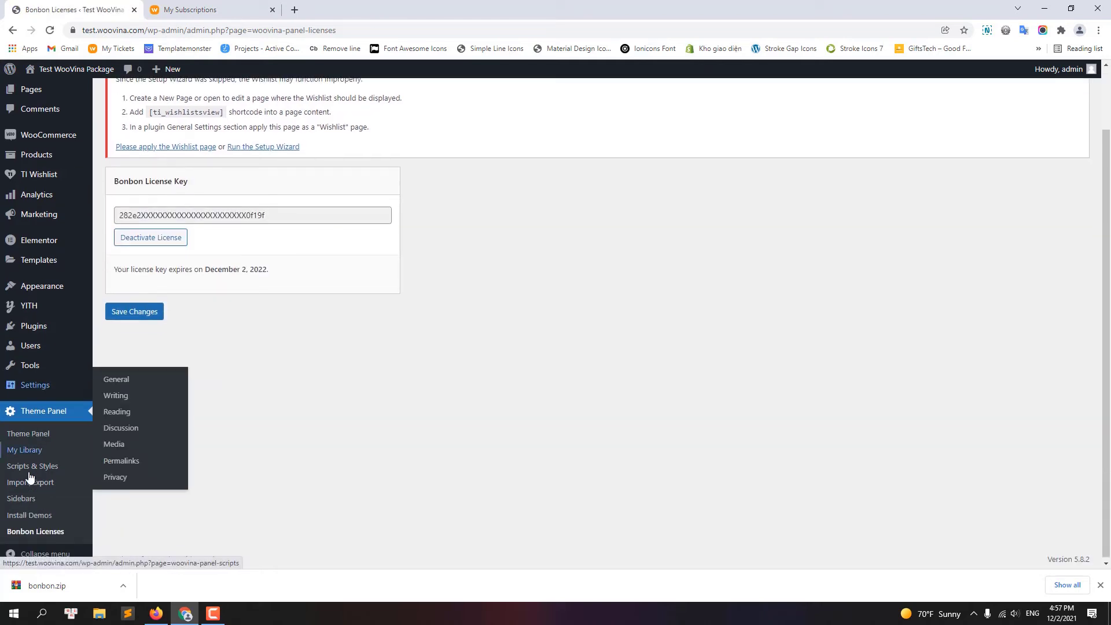
left_click(27, 513)
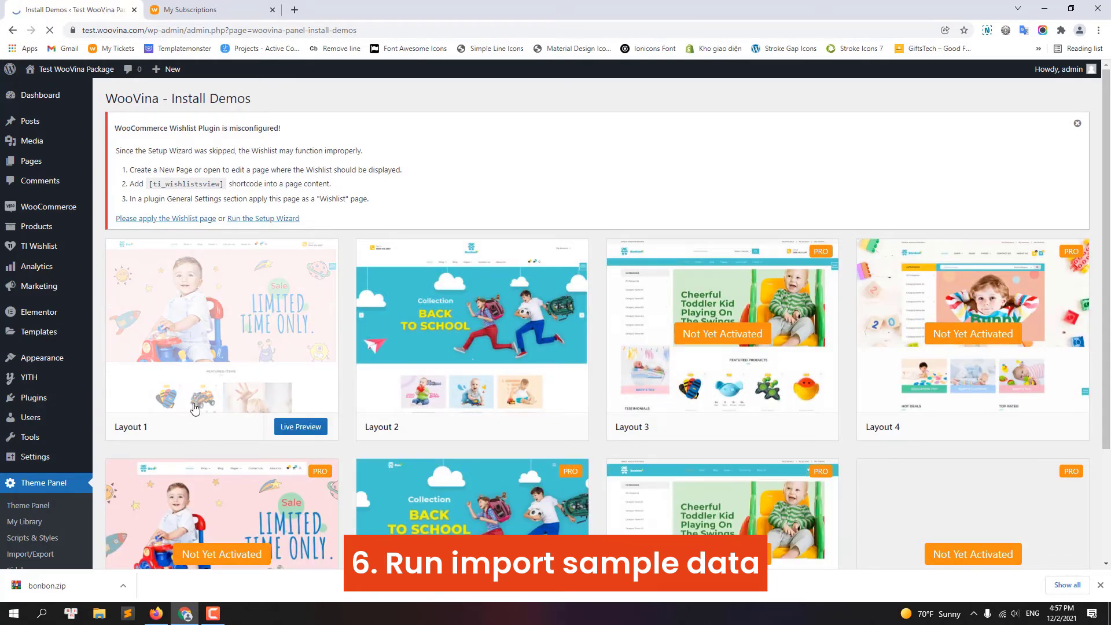
left_click(213, 347)
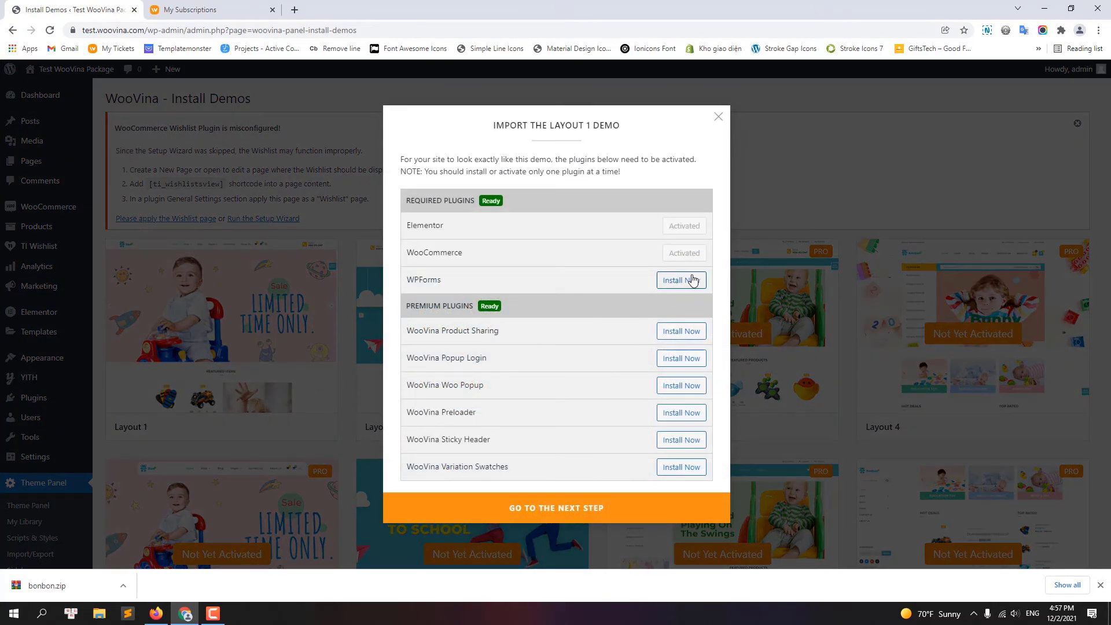
left_click(693, 280)
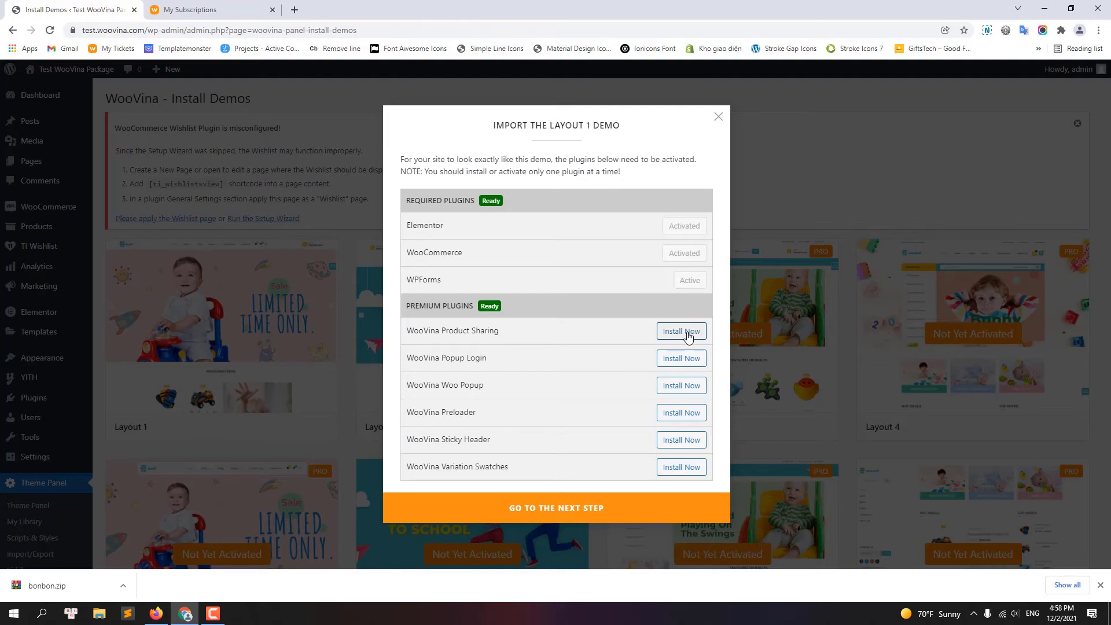
- Install the premium plugins WooVina Product Sharing, Popup Login, Woo Popup, Preloader, Sticky Header and Variation Swatches one at a time
left_click(687, 335)
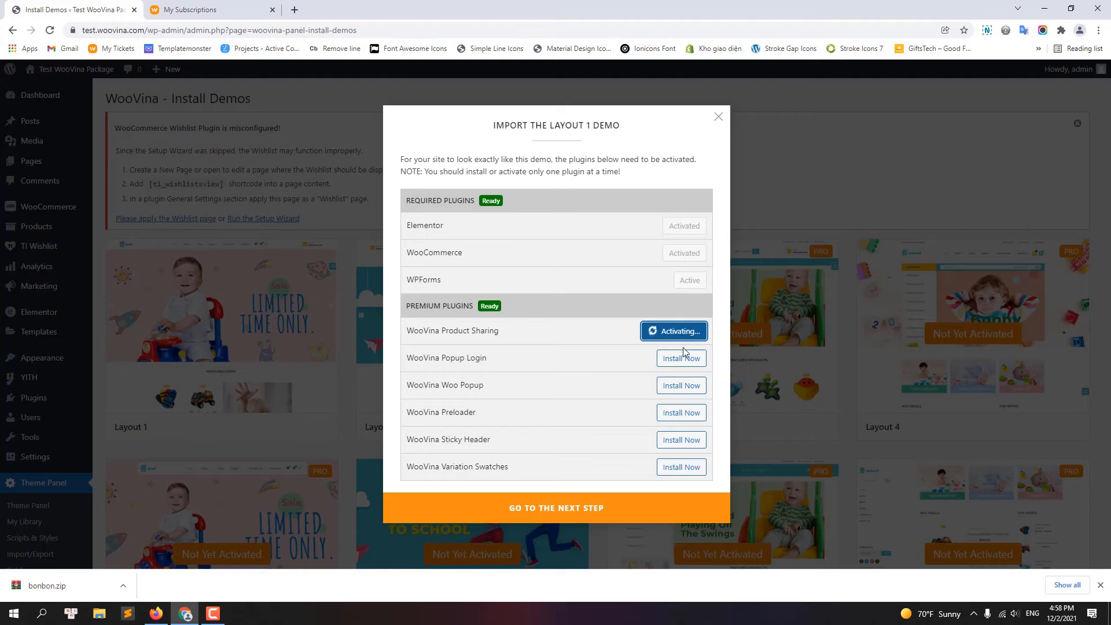
left_click(683, 358)
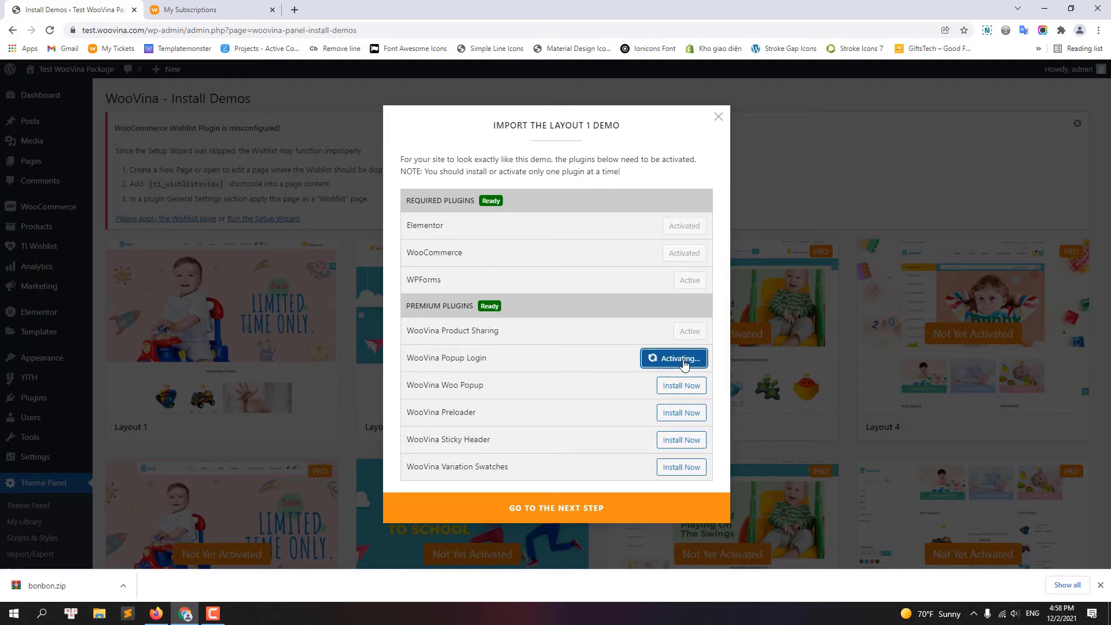
left_click(682, 386)
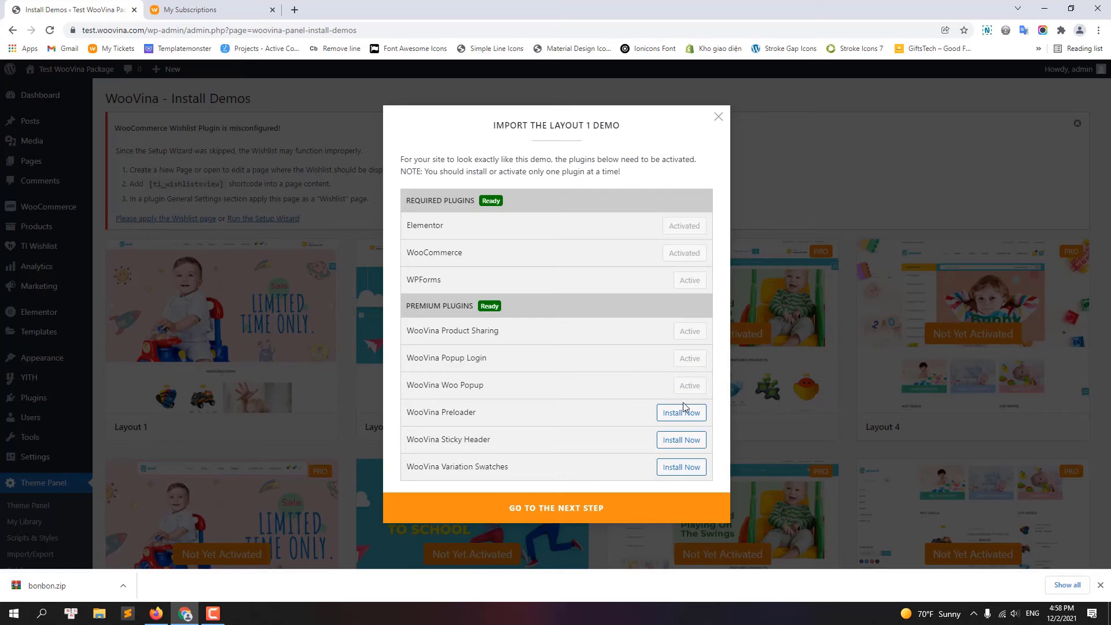
left_click(683, 412)
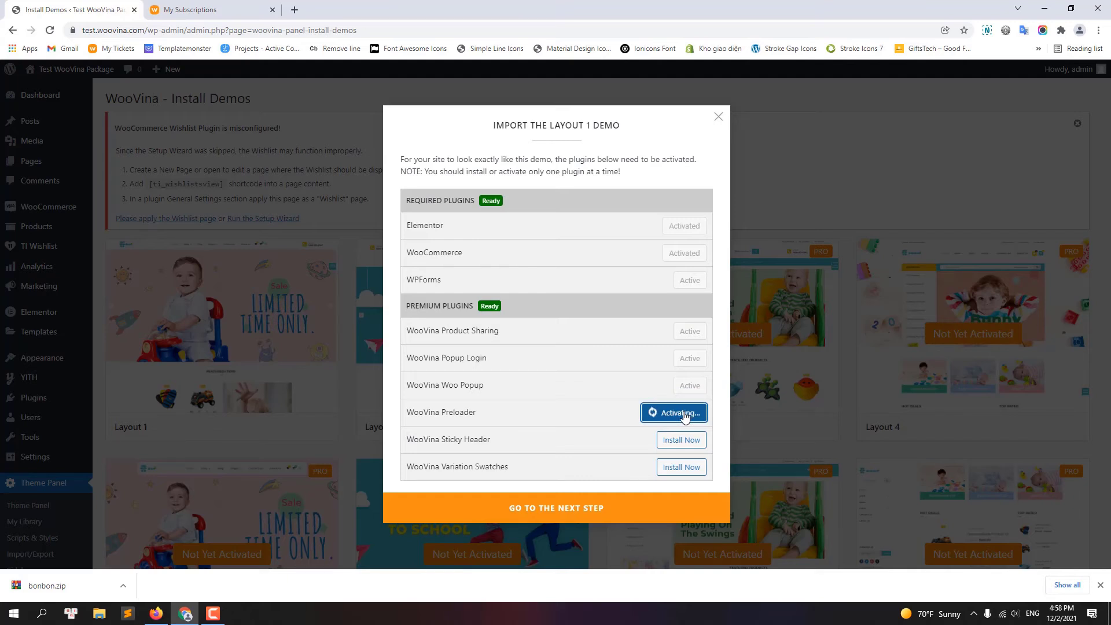
left_click(685, 441)
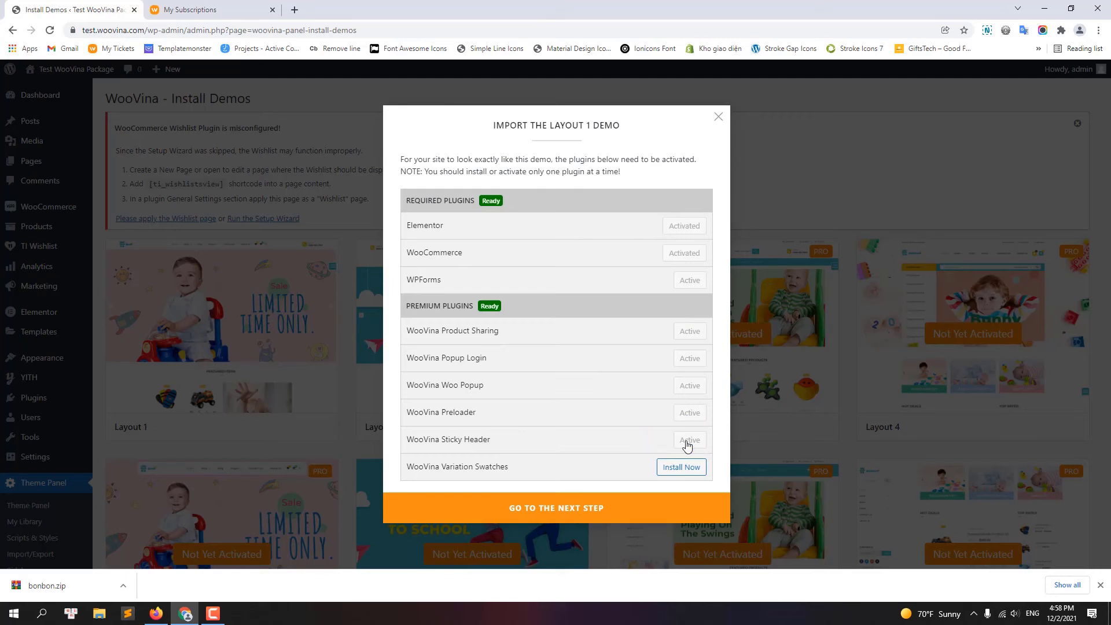
left_click(691, 467)
- Import the Layout 1 demo with XML data, customizer settings, widgets and contact form, and open Elementor's Replace URL tool
left_click(581, 505)
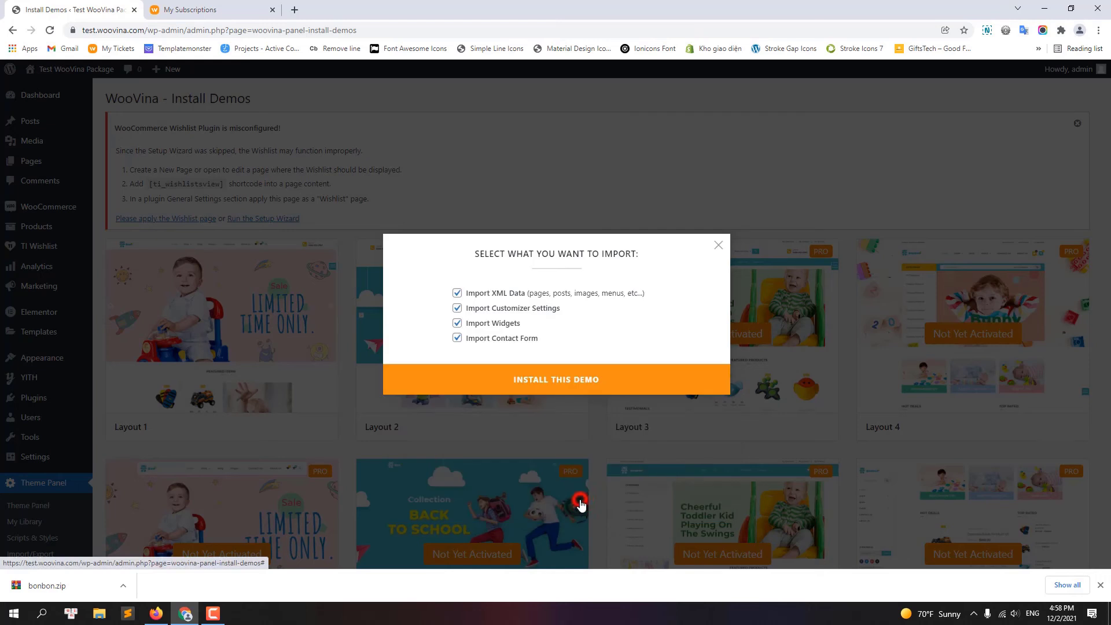
left_click(552, 386)
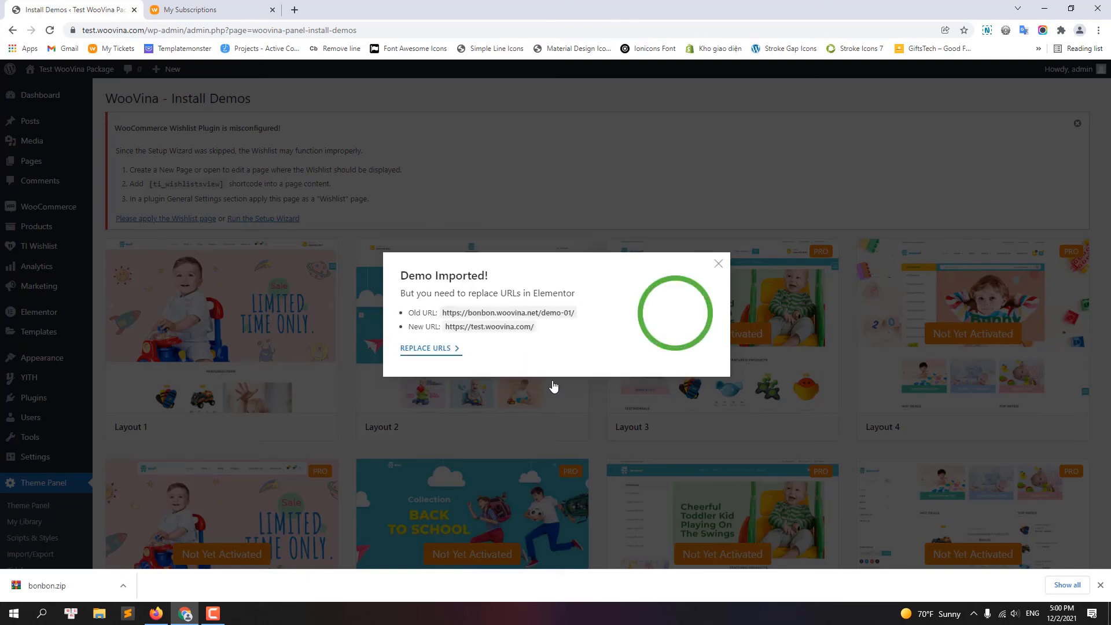
left_click(426, 349)
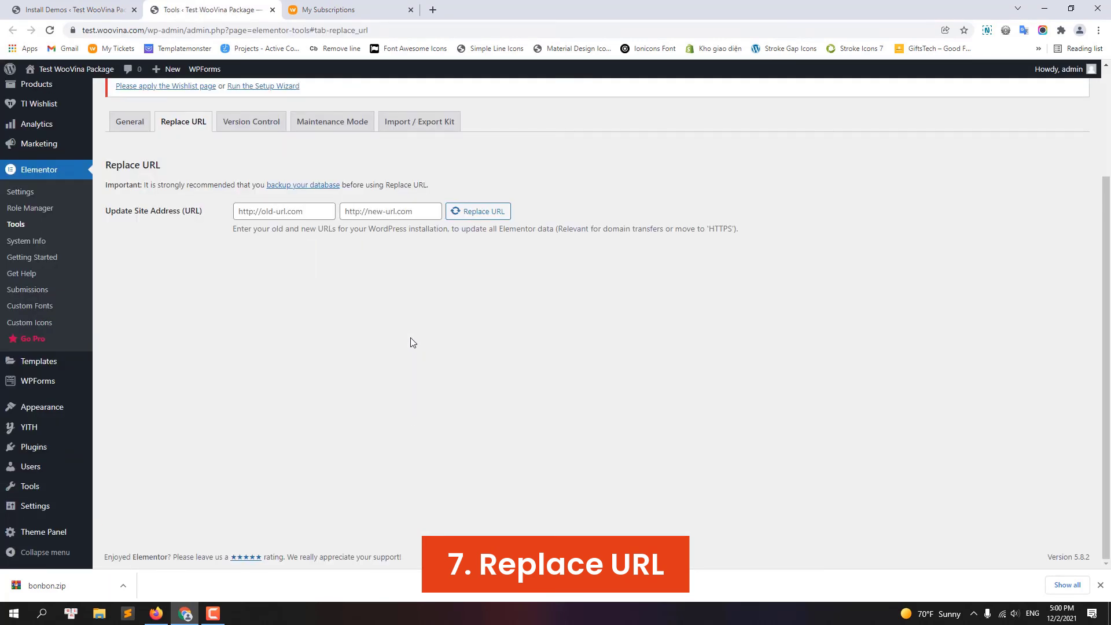
left_click(81, 9)
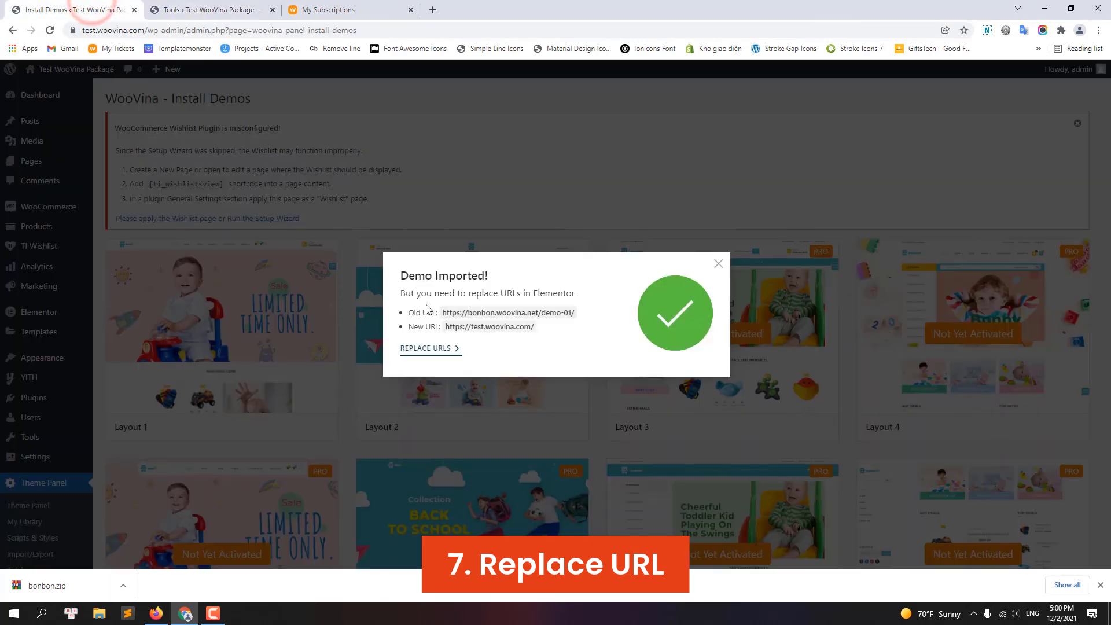
left_click_drag(442, 313, 572, 314)
right_click(580, 314)
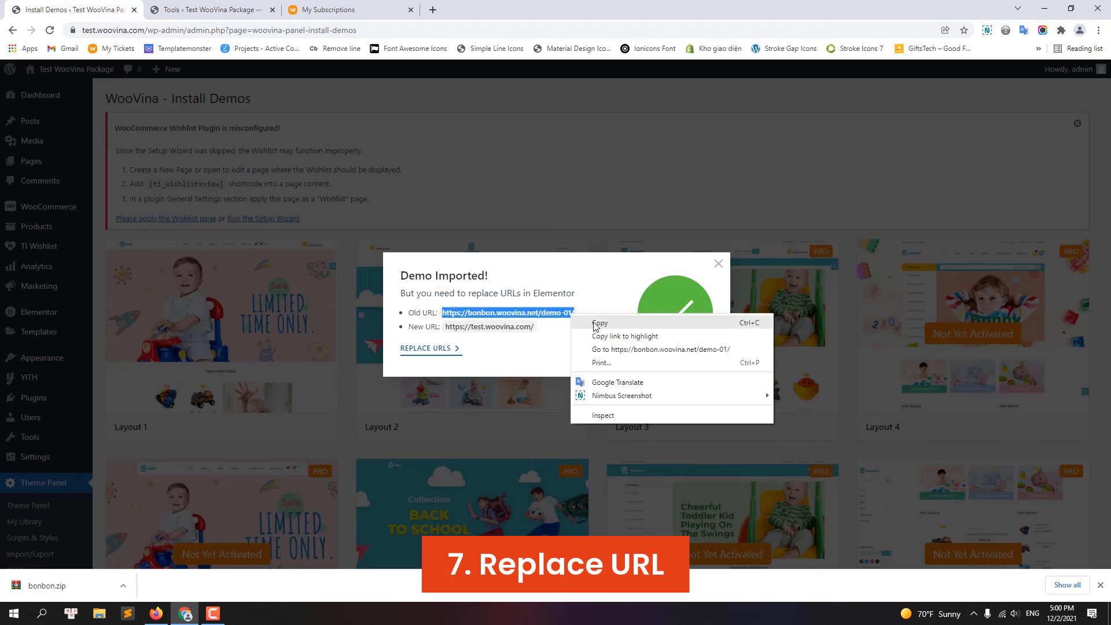
left_click(594, 320)
left_click(209, 9)
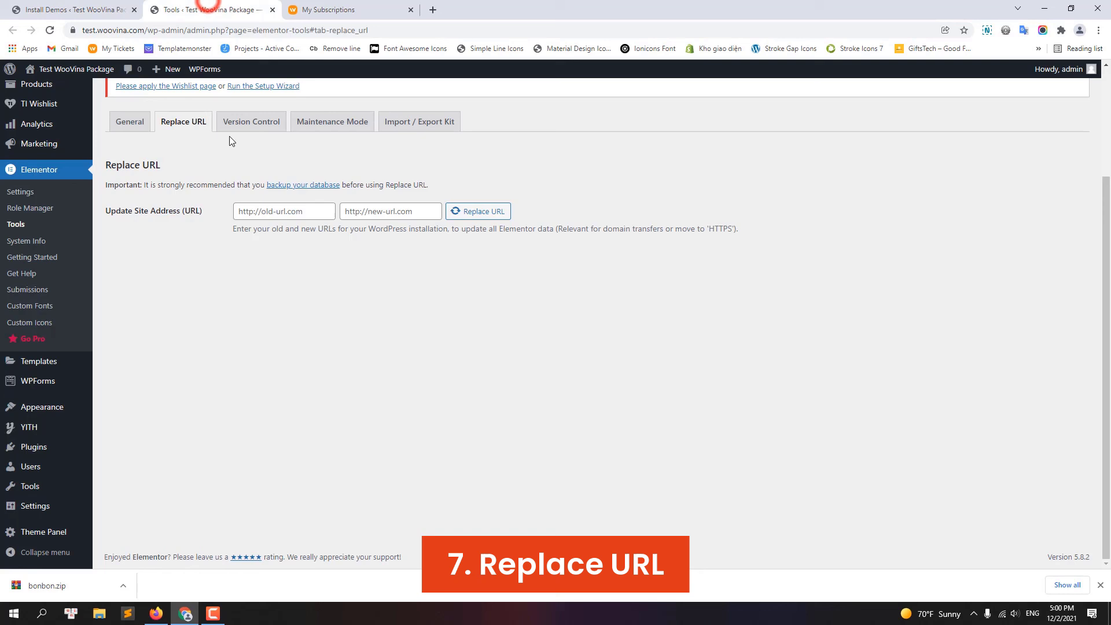
right_click(280, 211)
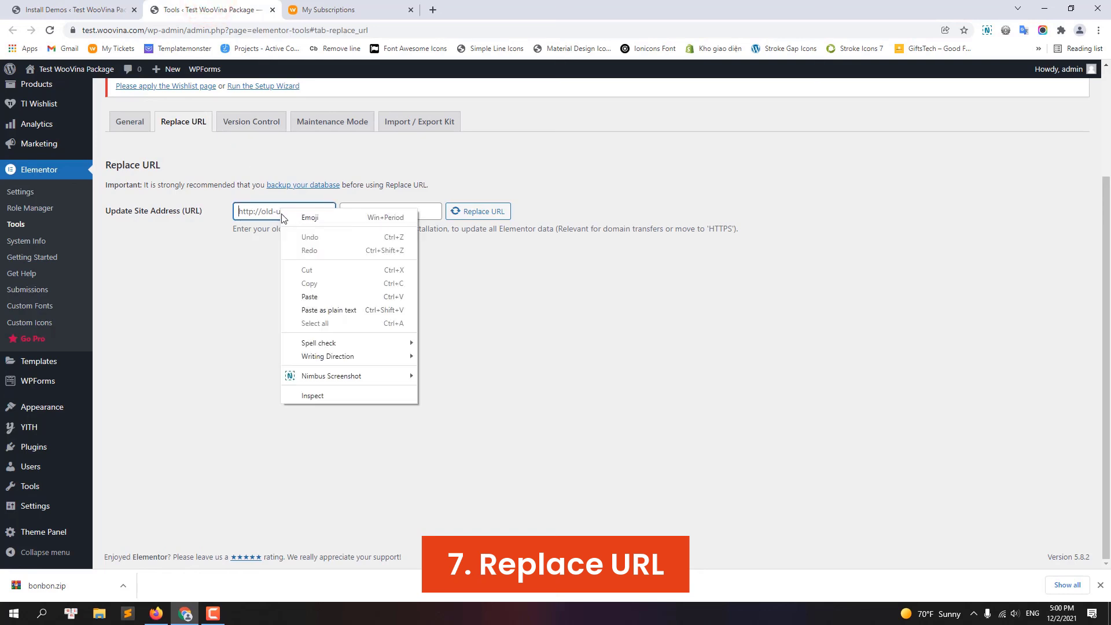
left_click(329, 297)
left_click(56, 6)
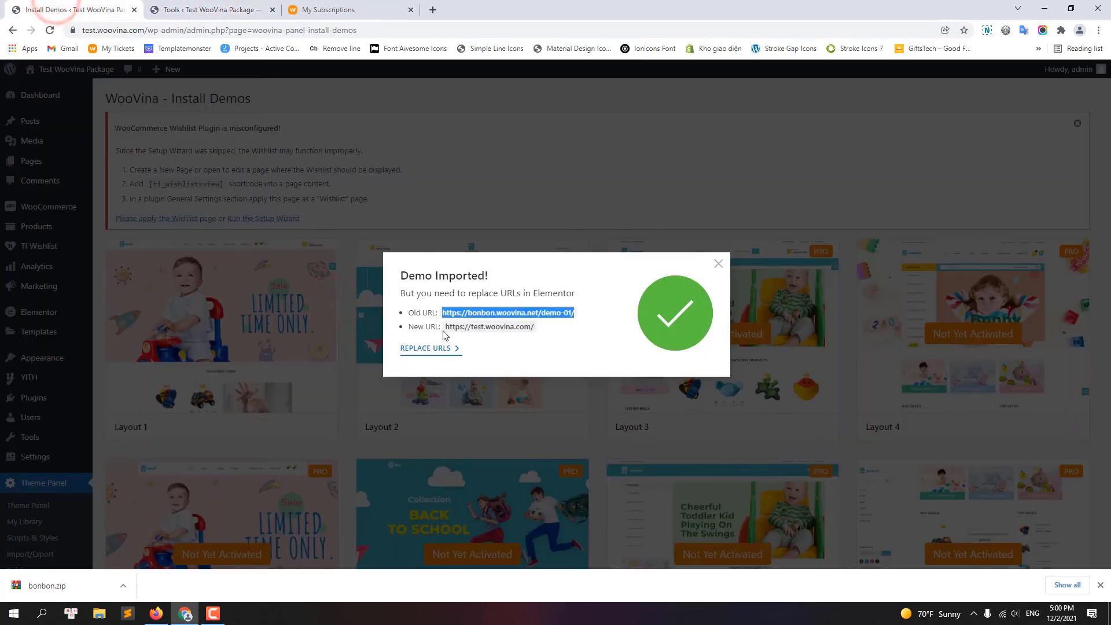
left_click_drag(446, 327, 533, 329)
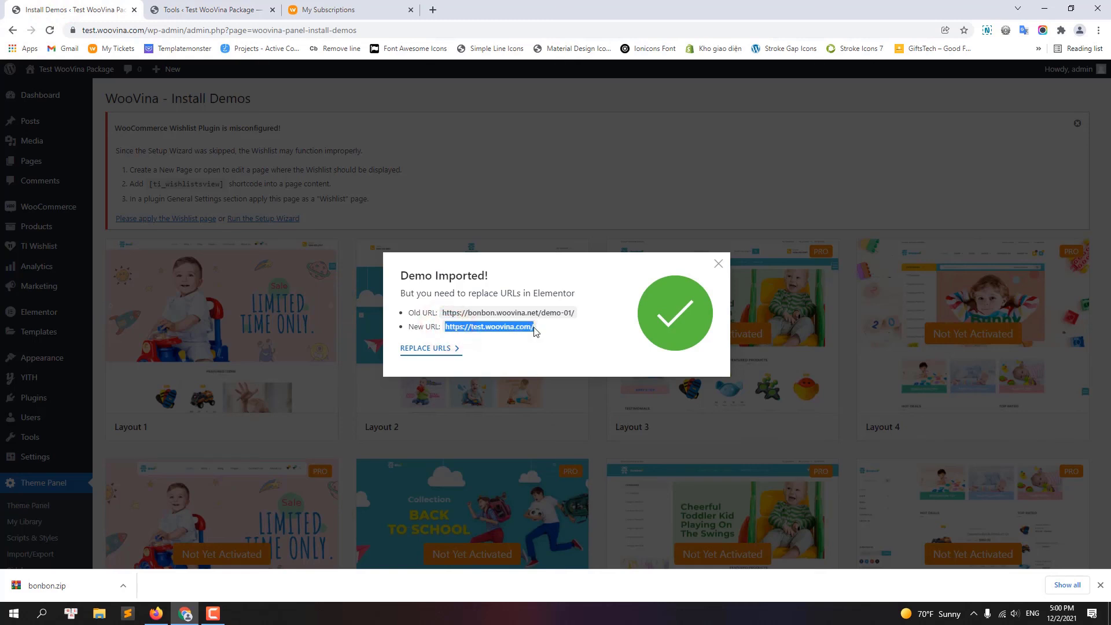
right_click(521, 328)
left_click(550, 335)
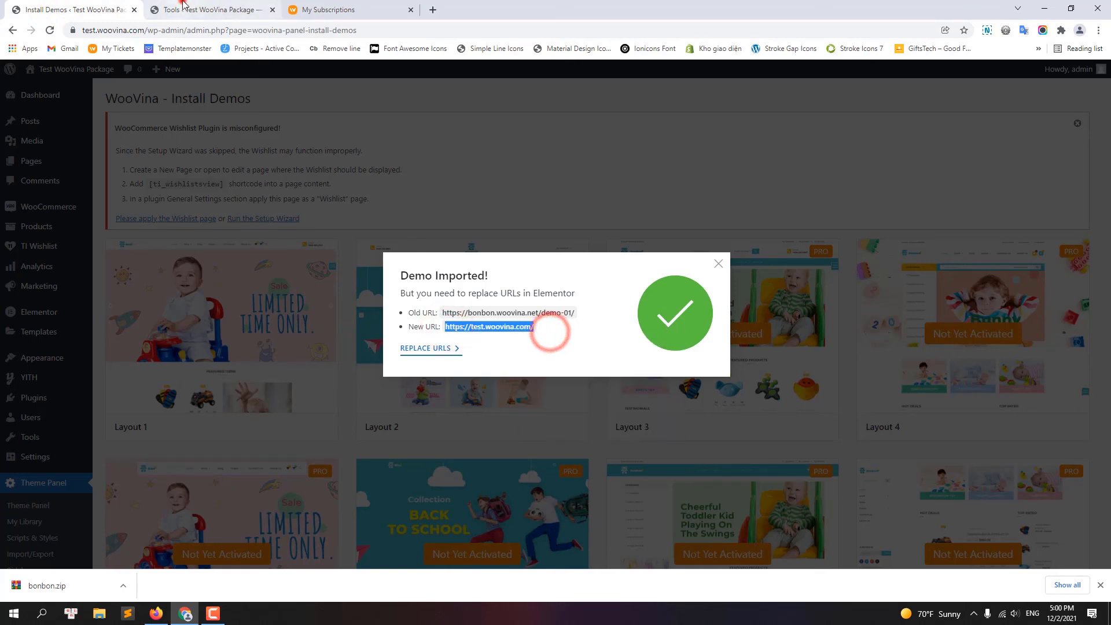
left_click(182, 9)
right_click(356, 210)
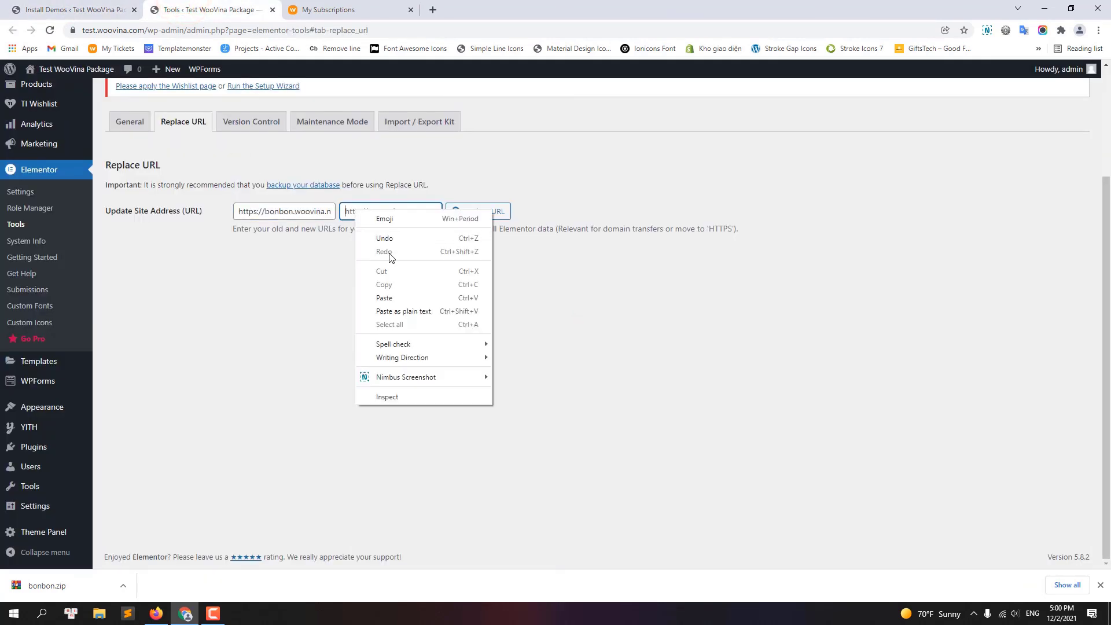
left_click(393, 296)
left_click(496, 218)
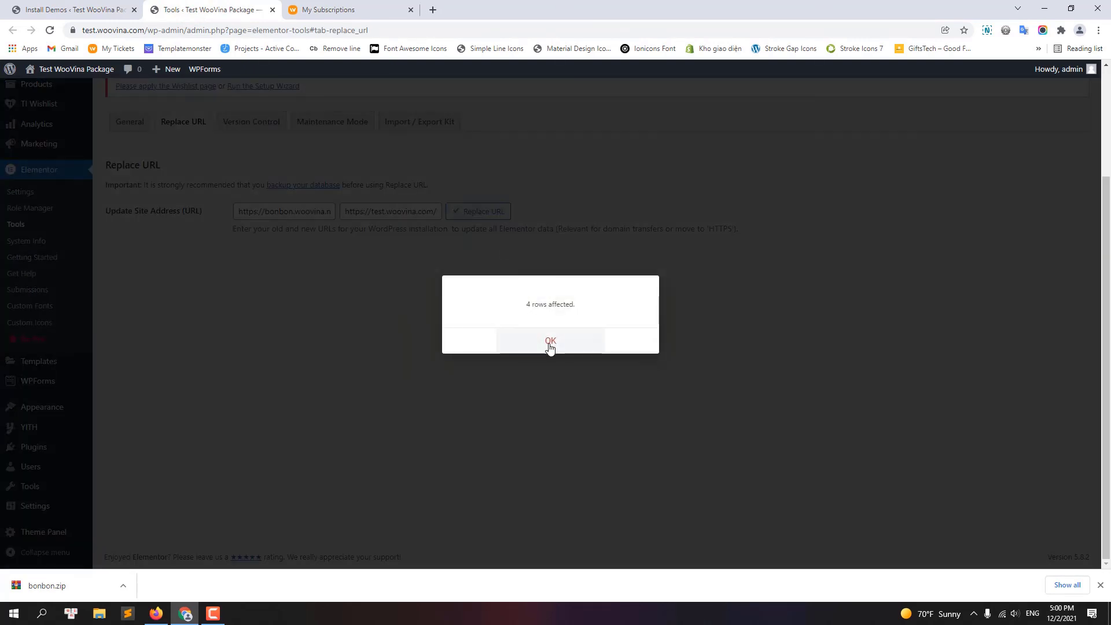
left_click(549, 341)
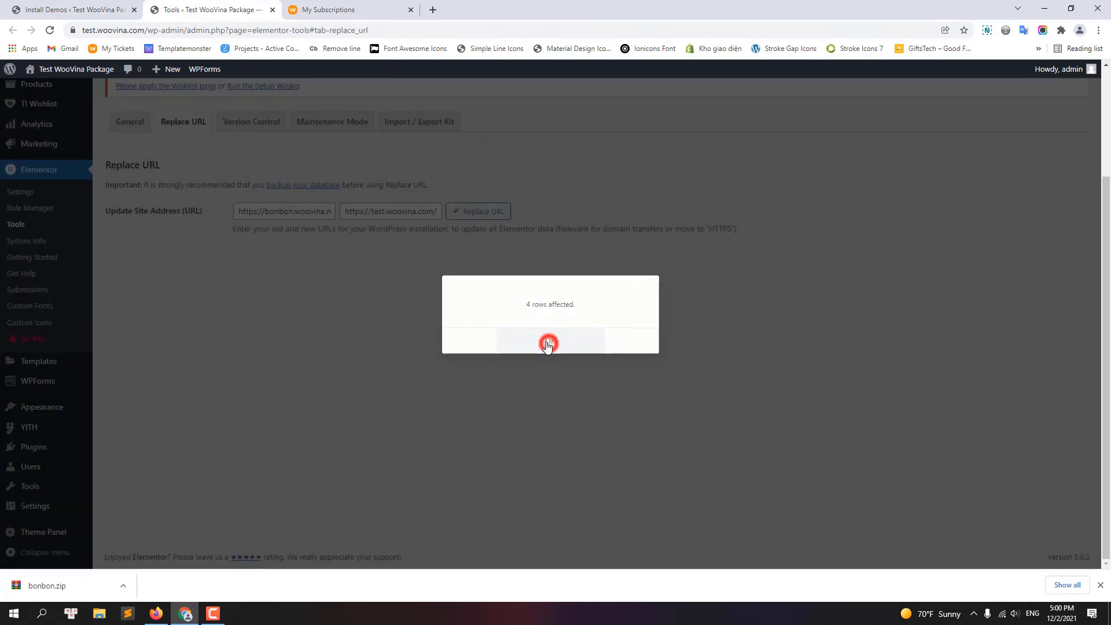
- Open the front end of the Test WooVina Package site
left_click(77, 70)
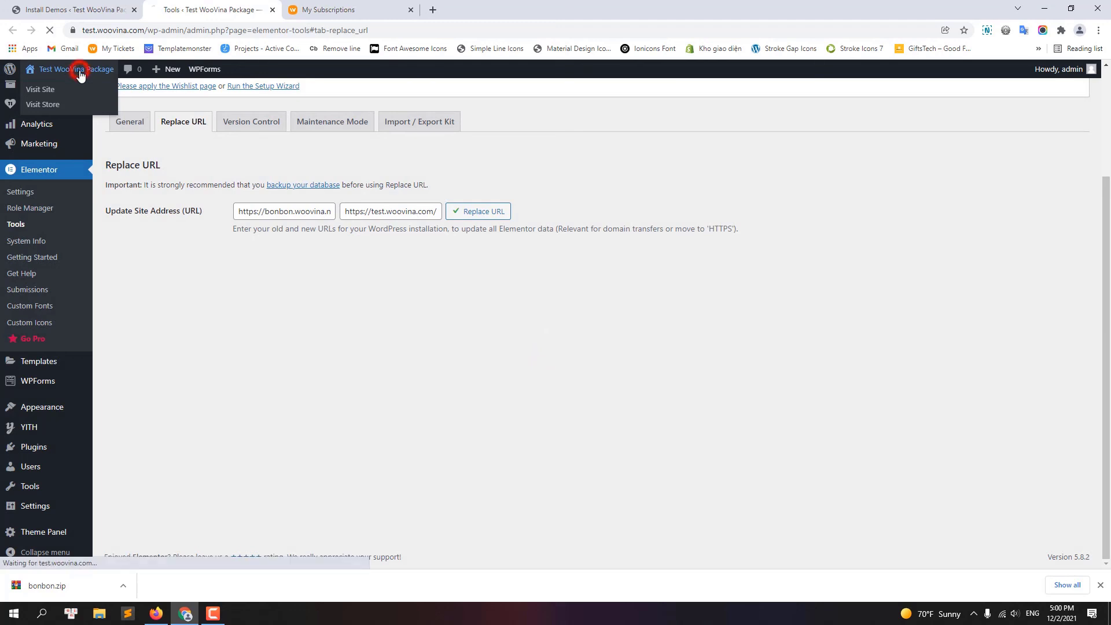